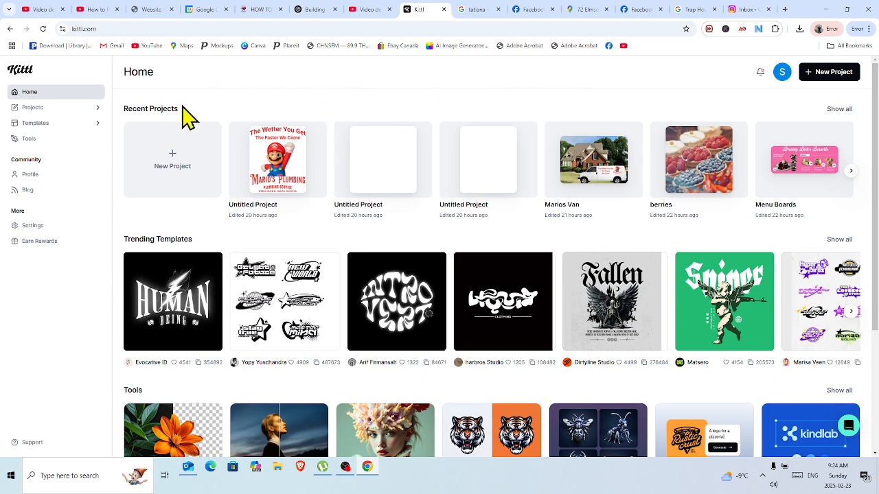
# - Start a new project and set the artboard resolution to 300 DPI
pyautogui.click(173, 155)
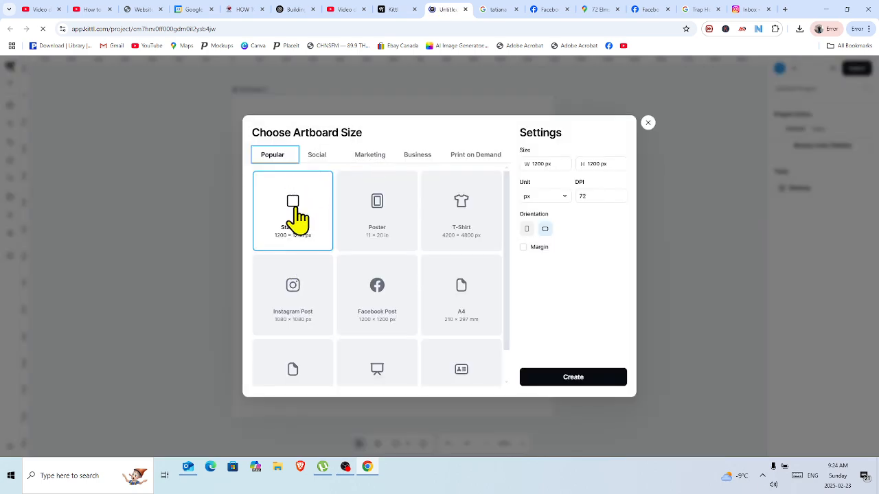
pyautogui.doubleClick(592, 194)
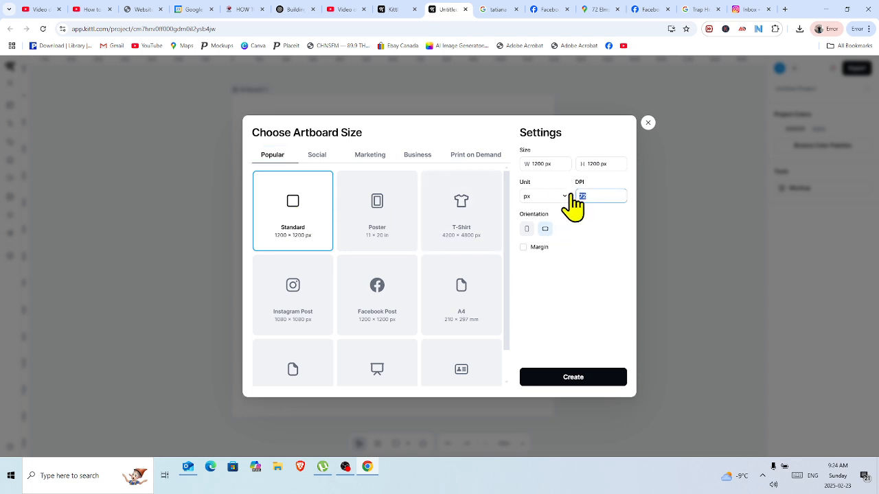
pyautogui.write('3000')
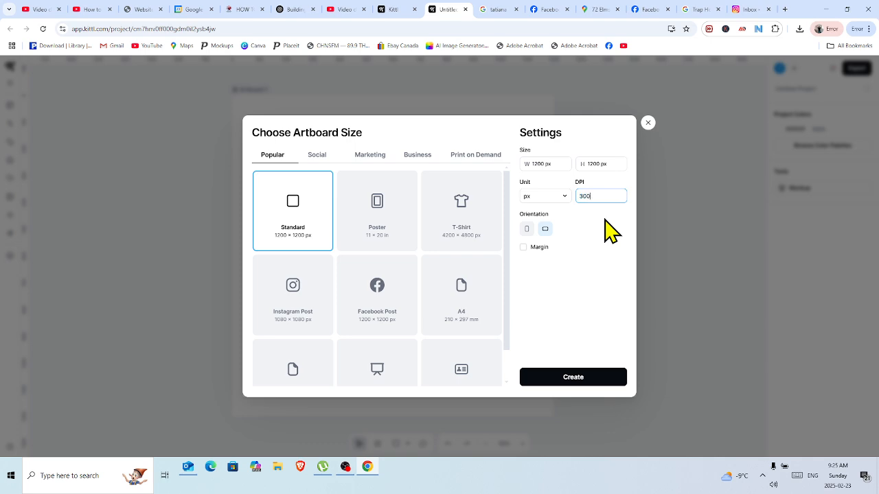
# - Set the artboard size to 150 px wide by 150 px high and create the artboard
pyautogui.click(557, 163)
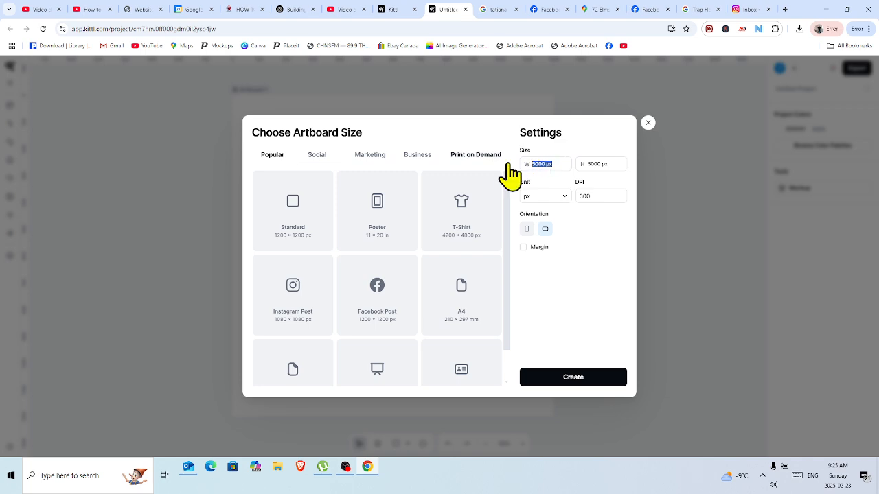
pyautogui.write('150')
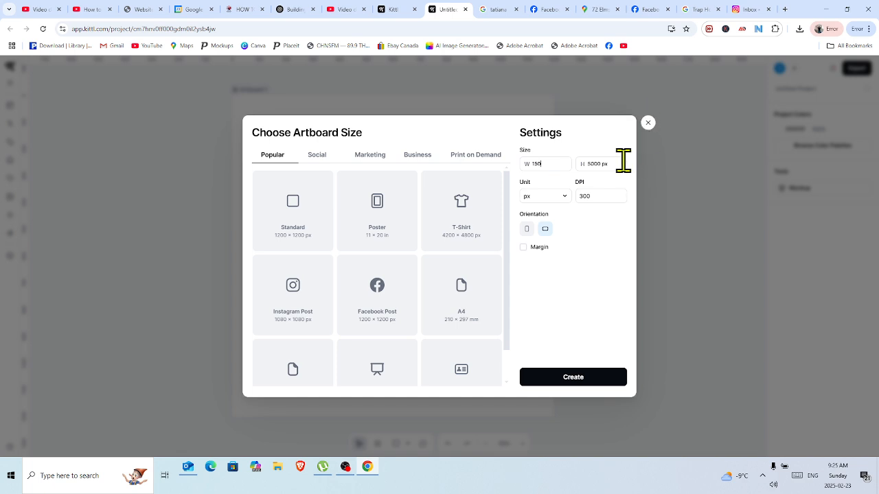
pyautogui.click(552, 161)
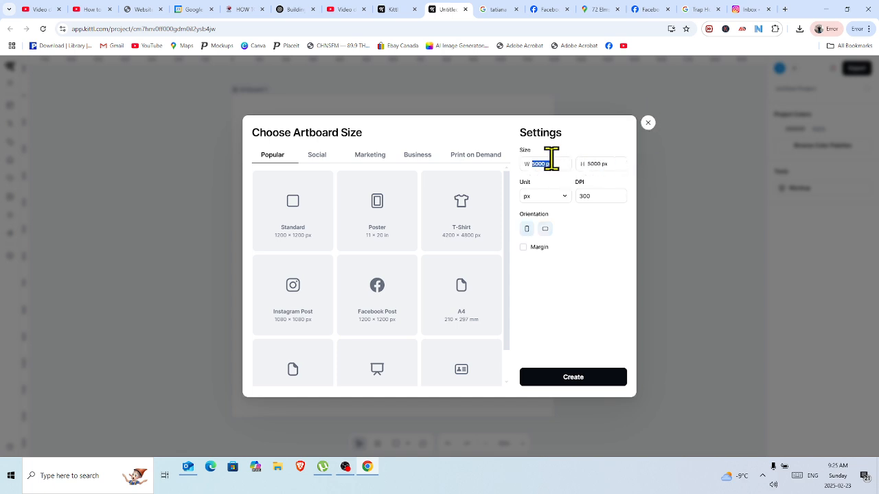
pyautogui.click(612, 165)
pyautogui.write('1')
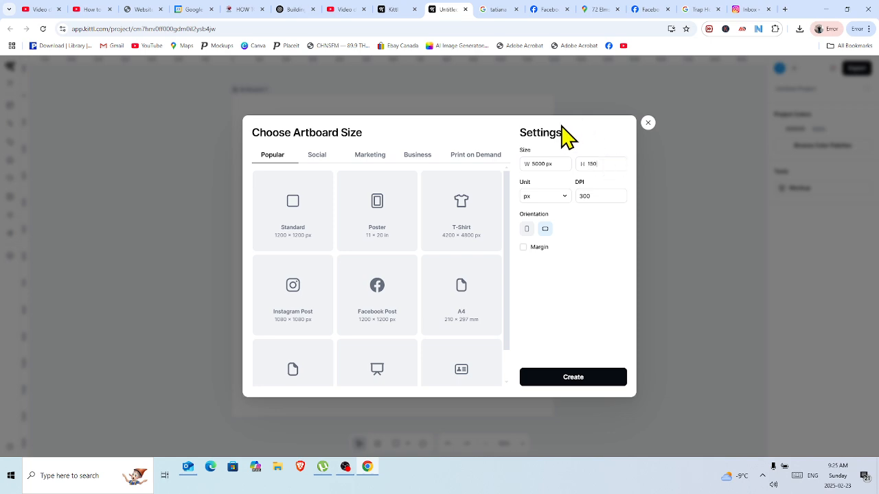
pyautogui.click(556, 165)
pyautogui.write('1')
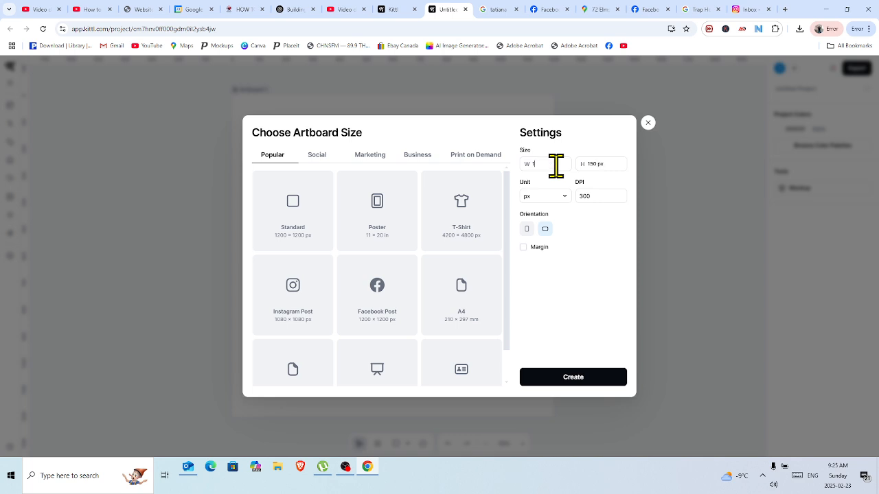
pyautogui.write('50')
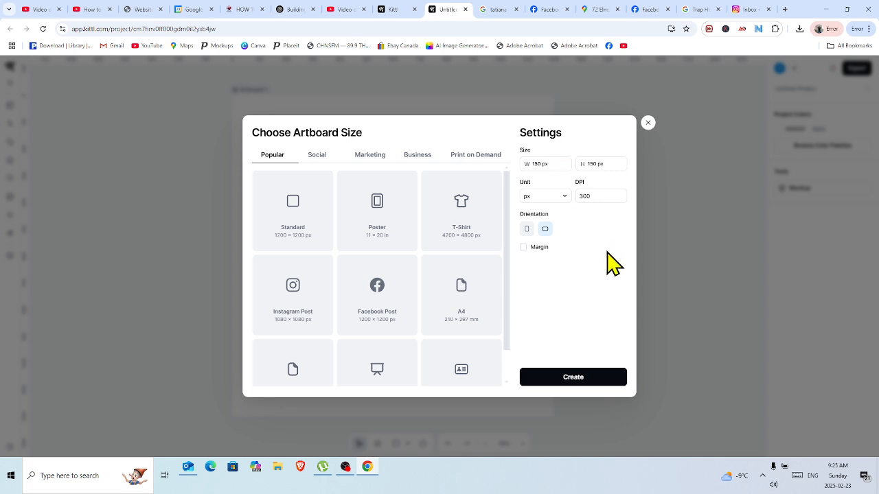
pyautogui.click(588, 376)
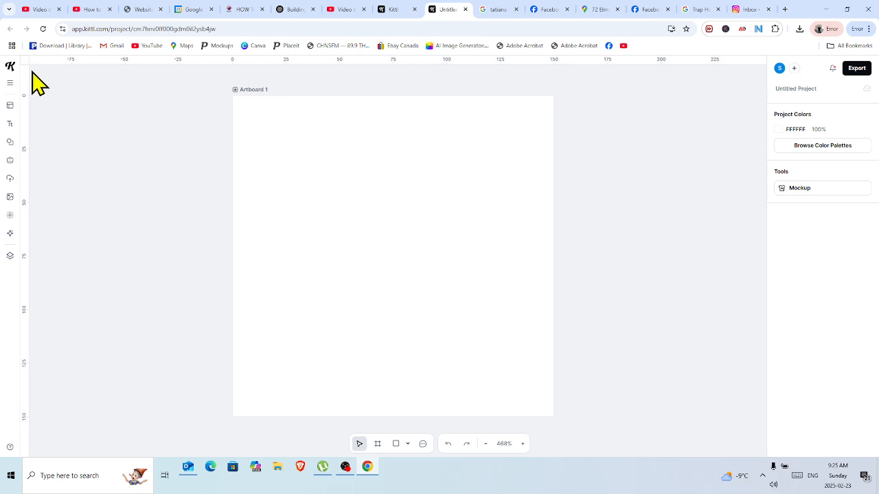
# - Search the template library for "spa"
pyautogui.click(11, 108)
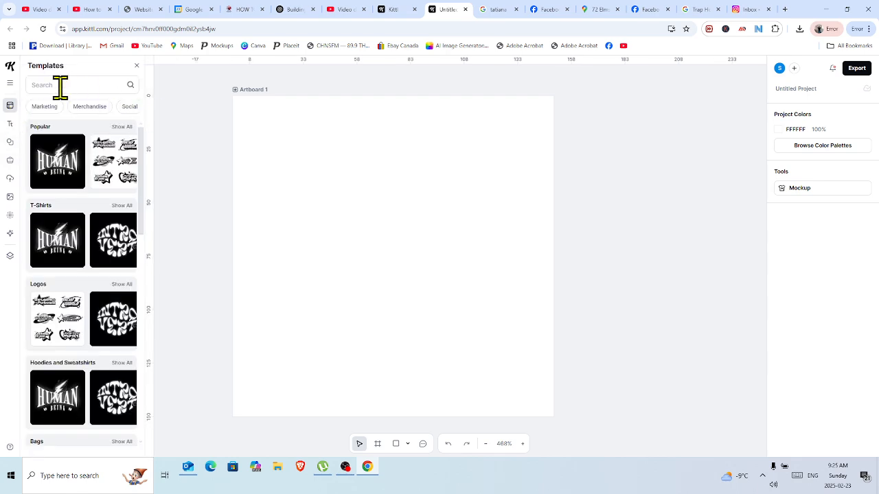
pyautogui.click(60, 87)
pyautogui.write('spa')
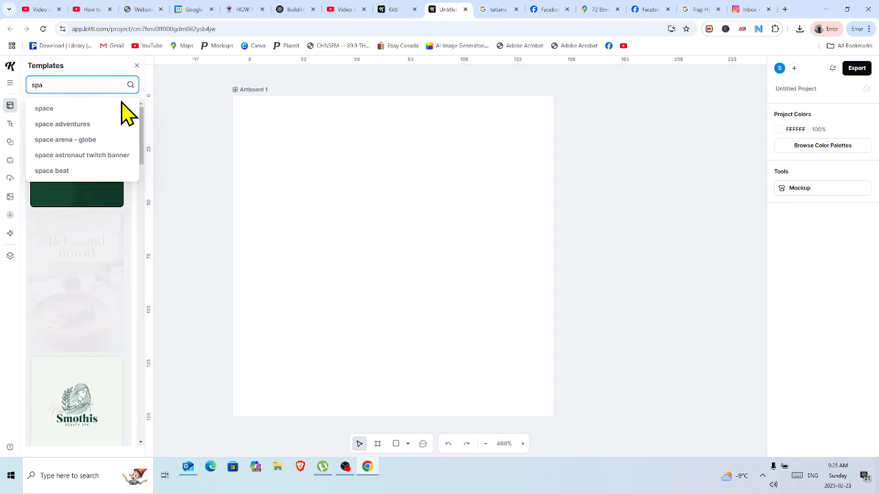
pyautogui.click(163, 114)
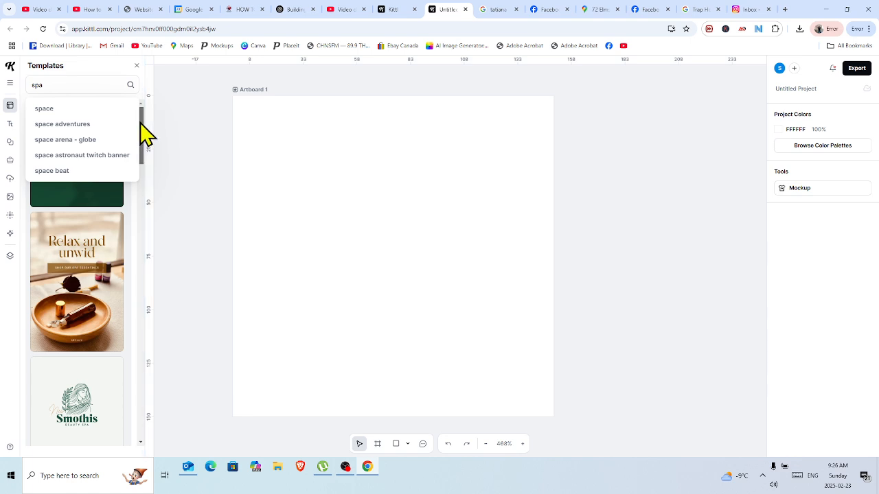
pyautogui.moveTo(140, 124); pyautogui.dragTo(138, 78)
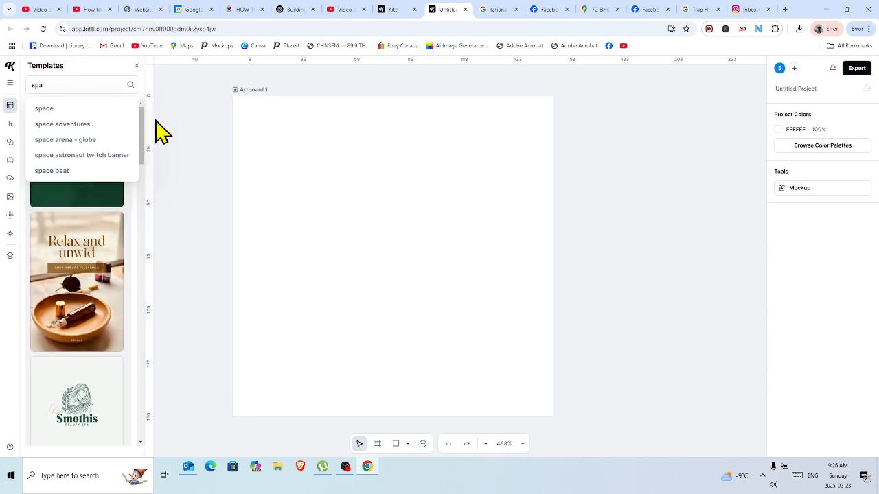
pyautogui.click(112, 84)
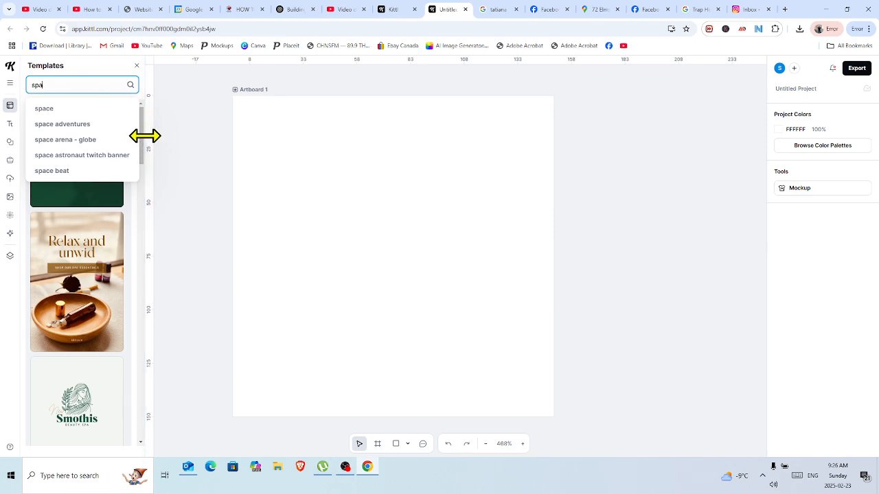
# - Add the green "tatanoi skin beauty" logo template from the search results to the project
pyautogui.scroll(-2, 141, 145)
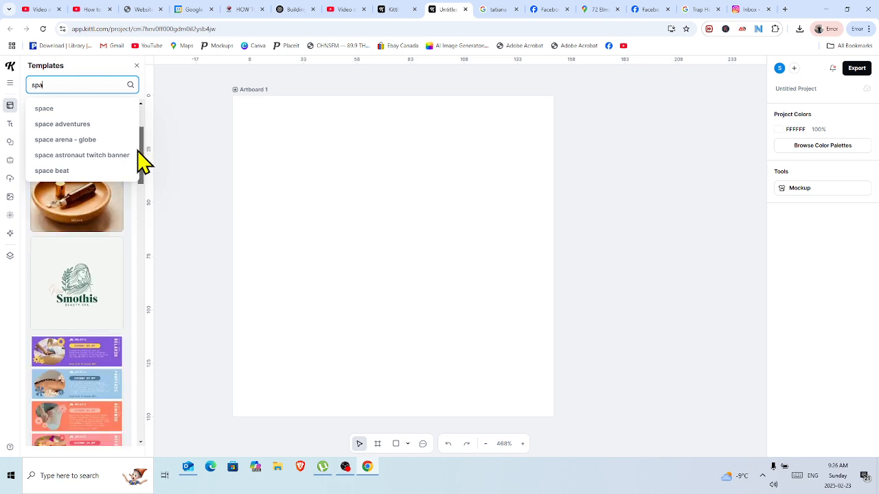
pyautogui.moveTo(141, 161); pyautogui.dragTo(133, 229)
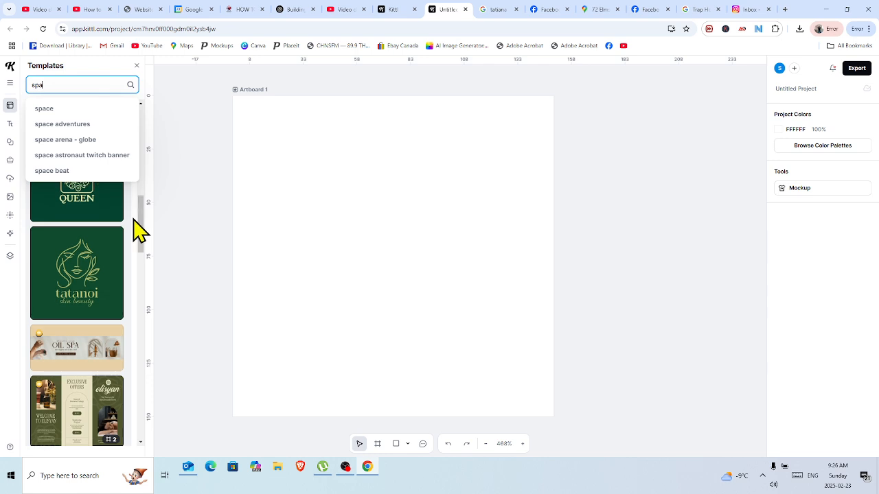
pyautogui.click(74, 280)
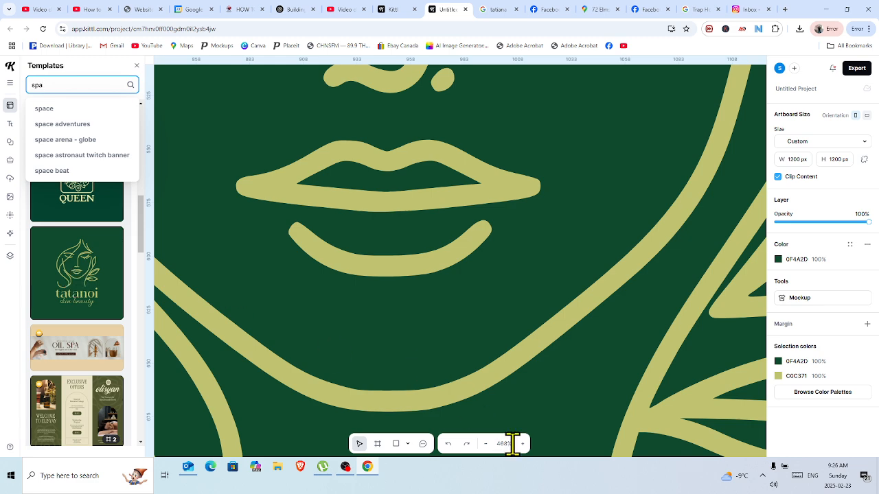
# - Lock the width-to-height proportions of the Woman Skin Beauty artboard
pyautogui.click(485, 444)
pyautogui.click(485, 444)
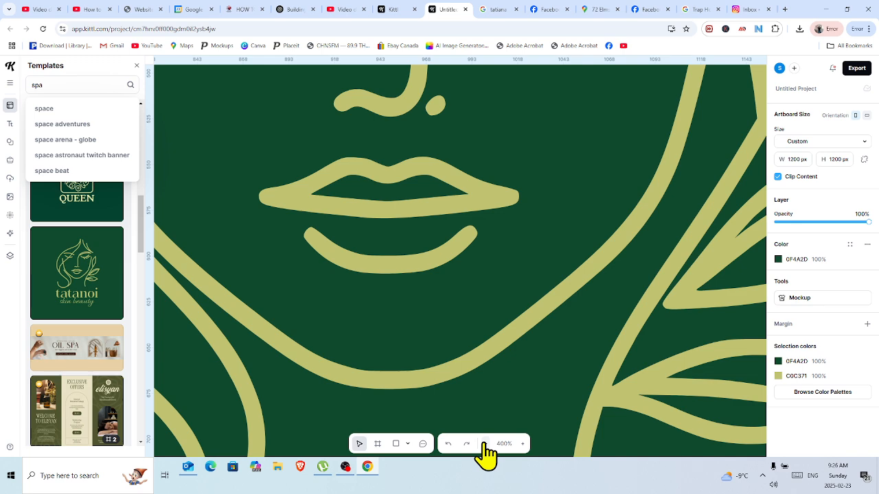
pyautogui.click(485, 444)
pyautogui.click(485, 444)
pyautogui.click(485, 444)
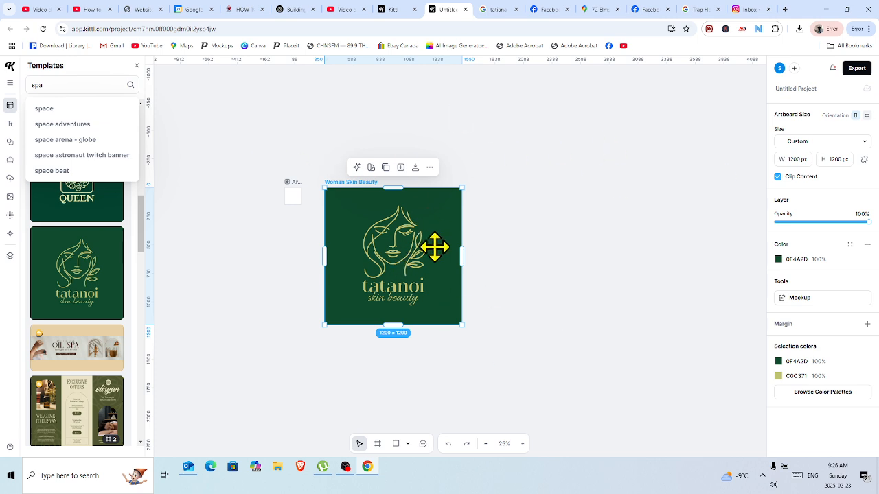
pyautogui.click(865, 160)
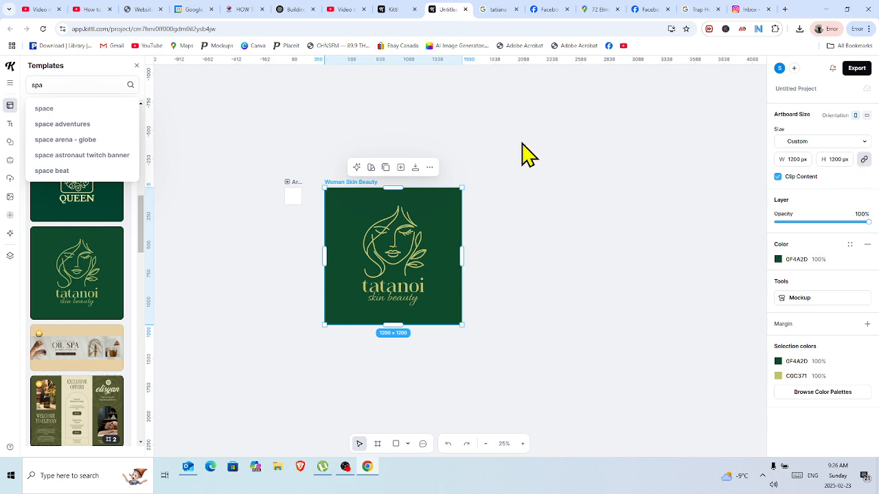
# - Set the Woman Skin Beauty artboard's width to 1509 px
pyautogui.click(808, 158)
pyautogui.write('1509')
pyautogui.press('Return')
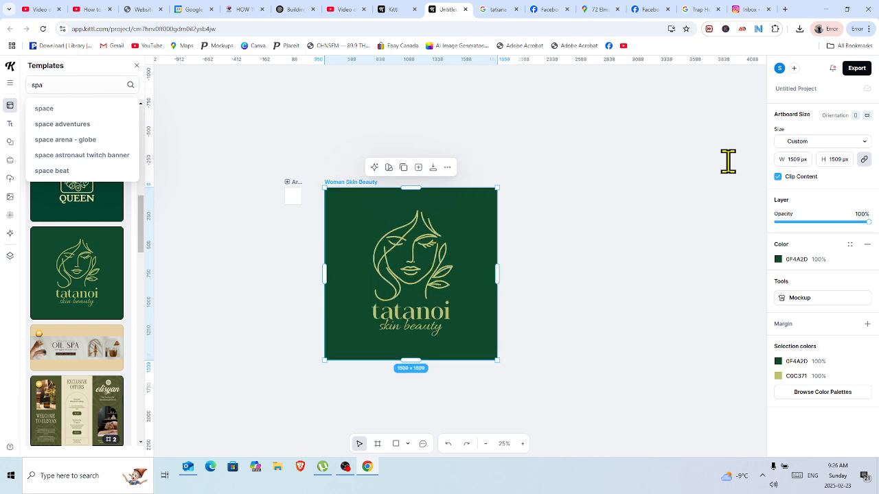
# - Set the Woman Skin Beauty artboard's width to 150 px with its proportions locked
pyautogui.click(809, 158)
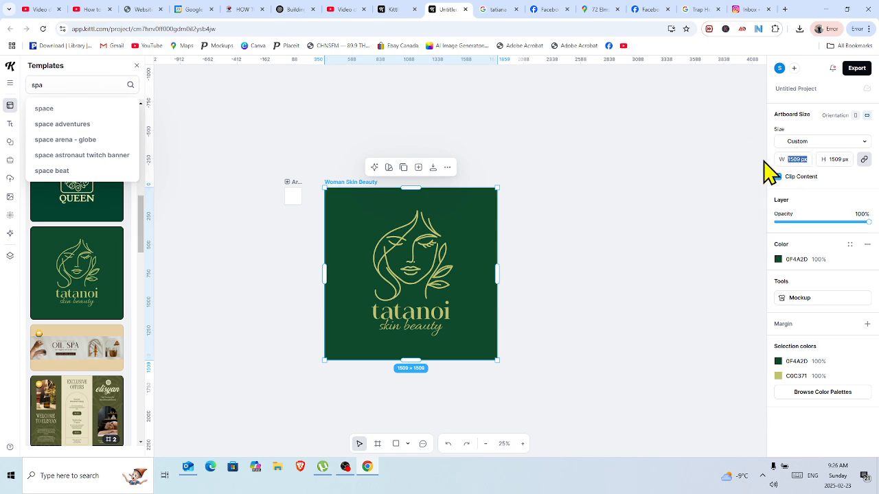
pyautogui.write('150')
pyautogui.press('Return')
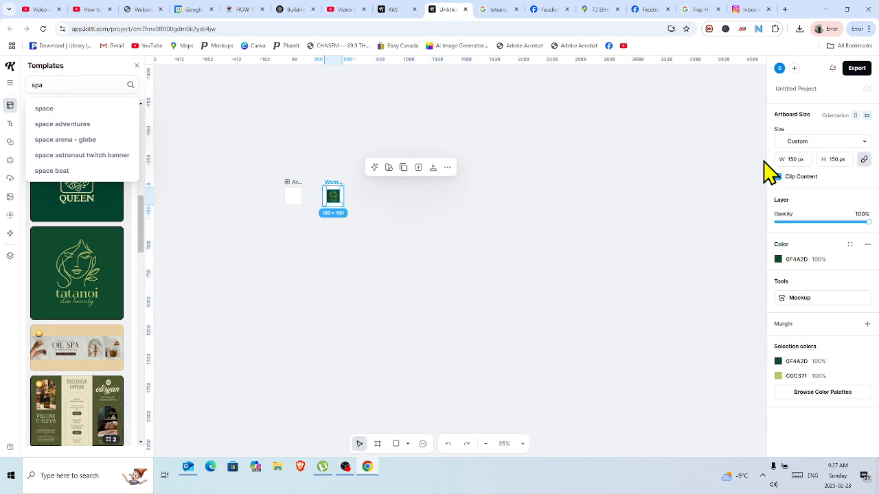
# - Delete the empty Artboard 1 beside the logo artboard
pyautogui.click(523, 444)
pyautogui.click(523, 444)
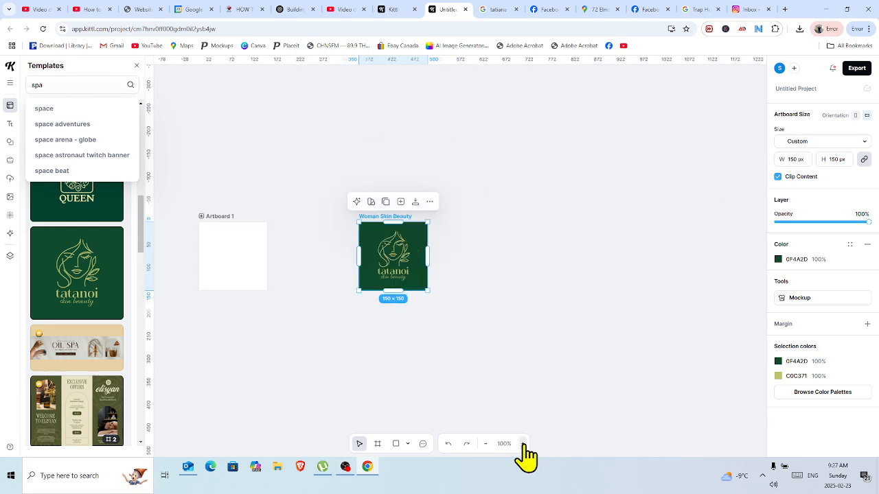
pyautogui.click(229, 338)
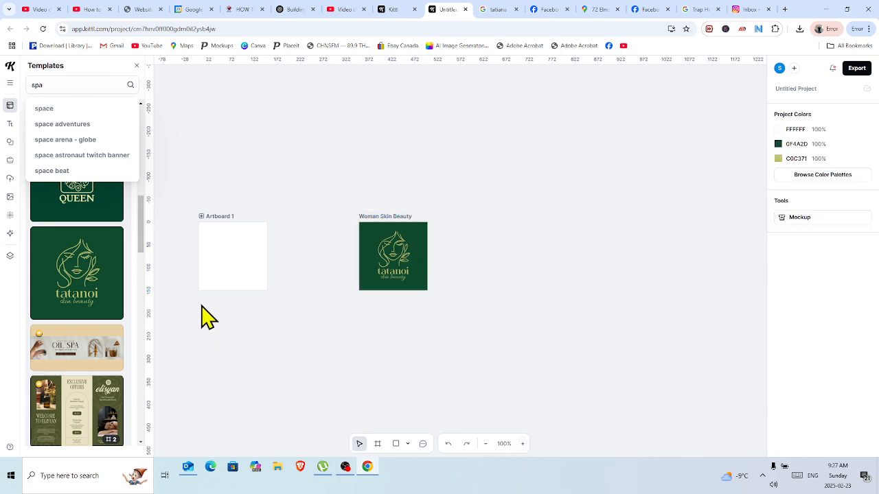
pyautogui.moveTo(173, 171); pyautogui.dragTo(308, 376)
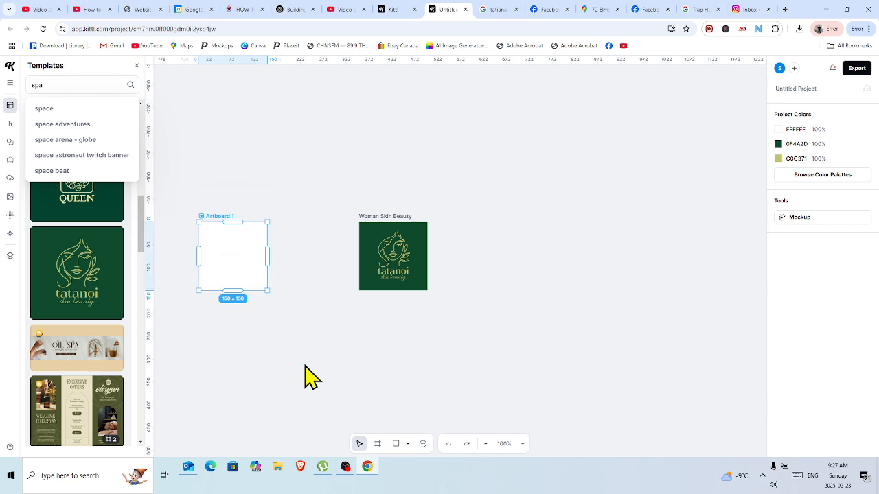
pyautogui.rightClick(241, 227)
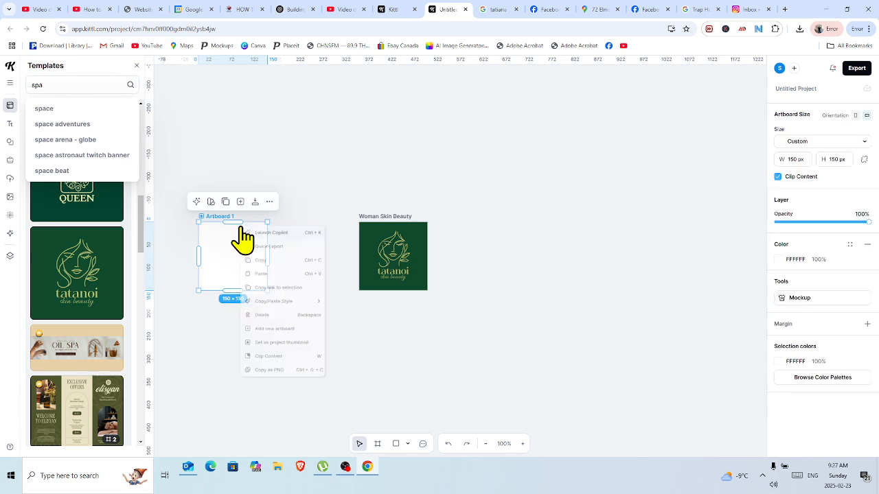
pyautogui.click(273, 314)
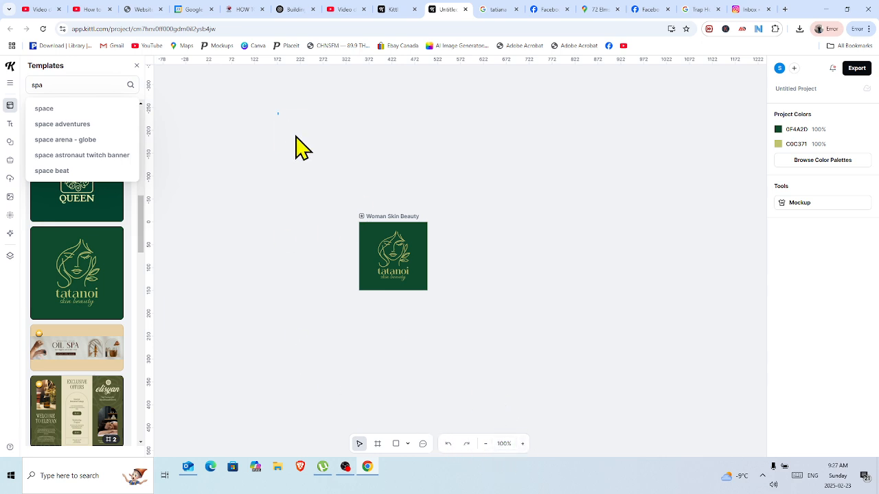
# - Remove the dark green 0F4A2D background color from the logo artboard to make it transparent
pyautogui.moveTo(295, 135); pyautogui.dragTo(533, 328)
pyautogui.moveTo(339, 214); pyautogui.dragTo(447, 311)
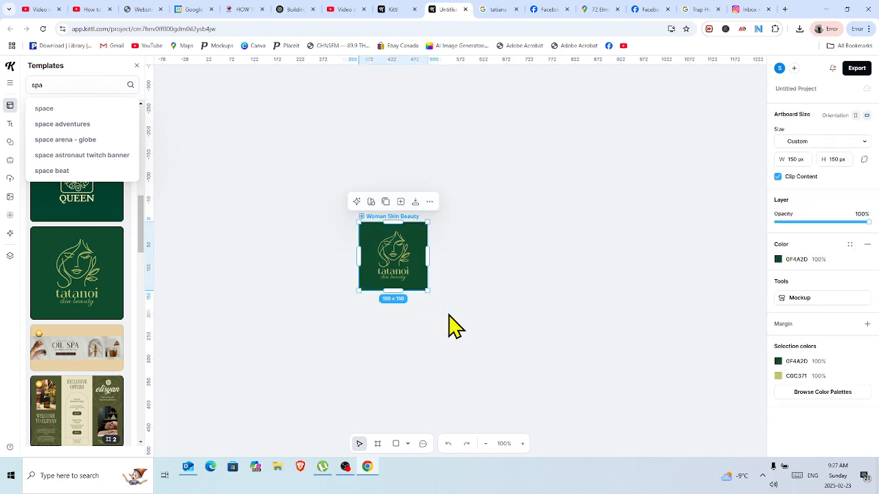
pyautogui.click(521, 444)
pyautogui.click(521, 444)
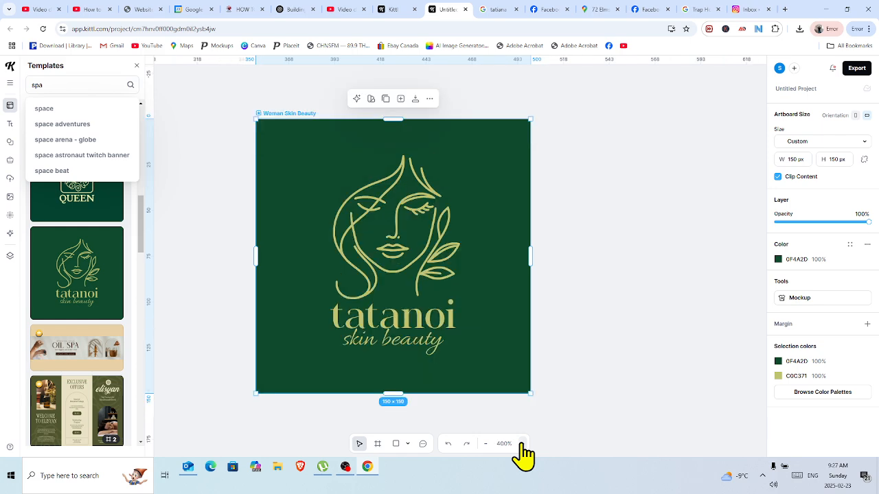
pyautogui.click(609, 180)
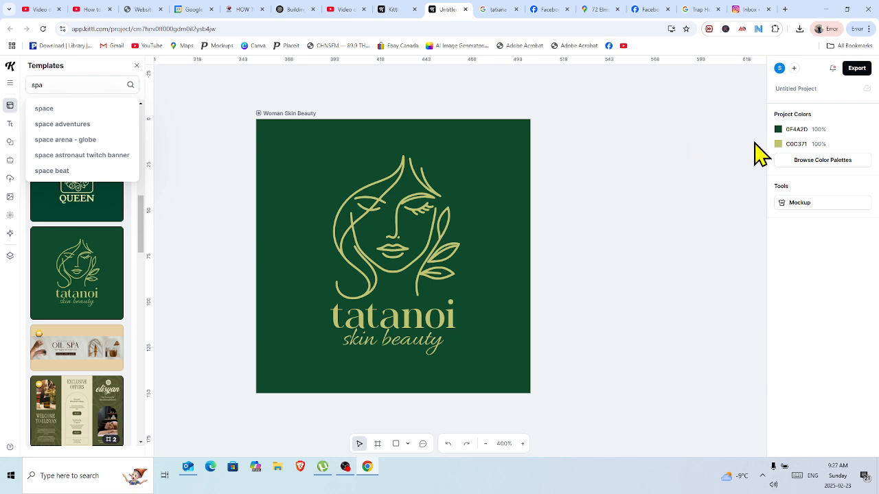
pyautogui.click(777, 131)
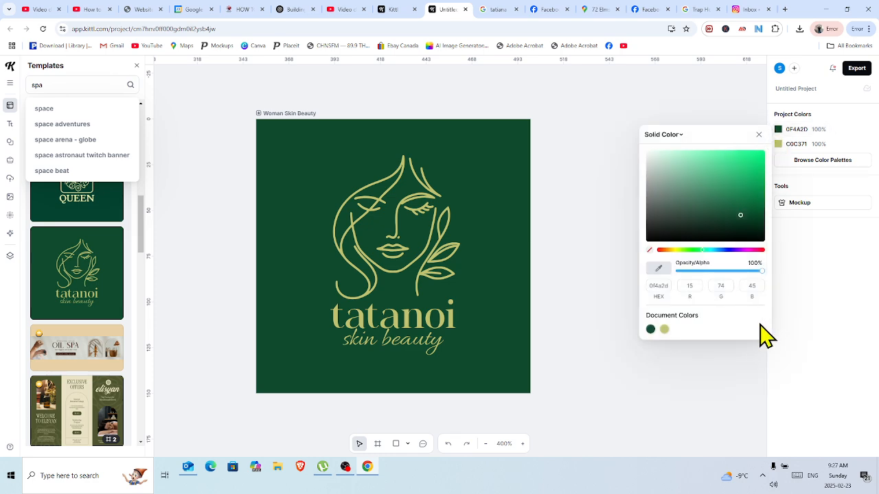
pyautogui.click(649, 252)
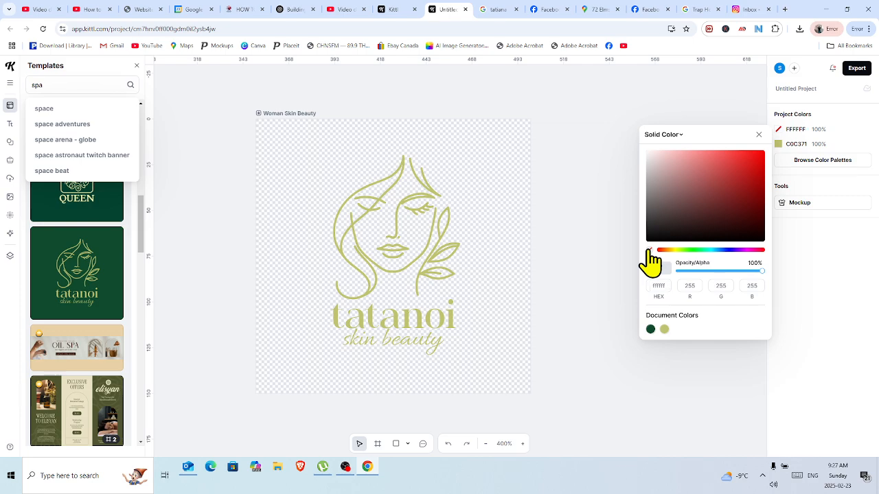
pyautogui.click(539, 122)
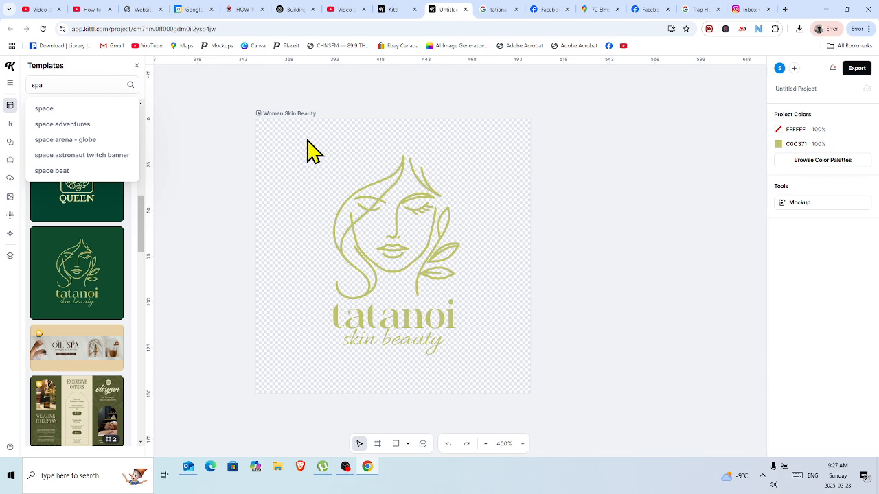
# - Enlarge all the logo elements together to about 179 × 146 px and center them horizontally on each other
pyautogui.moveTo(307, 139); pyautogui.dragTo(477, 376)
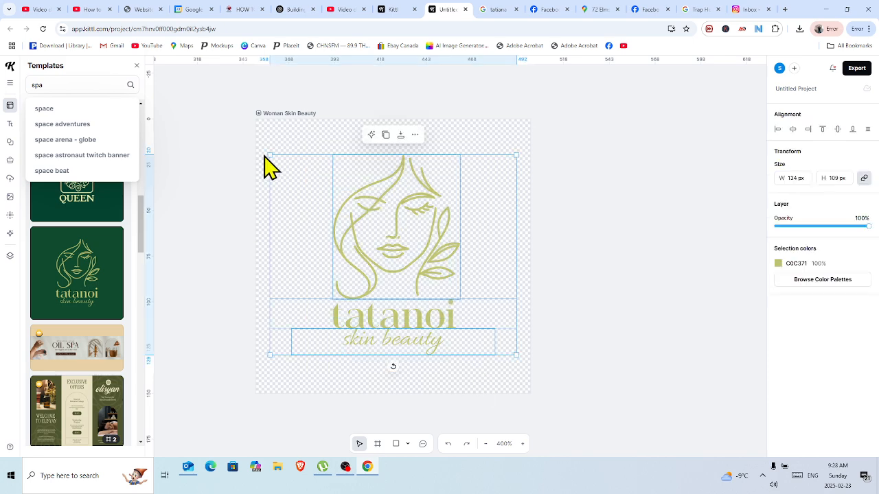
pyautogui.moveTo(269, 156); pyautogui.dragTo(239, 118)
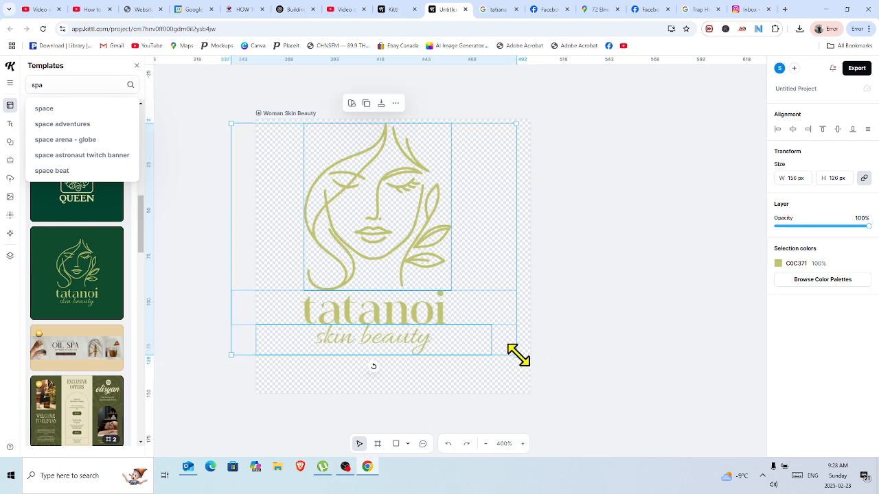
pyautogui.moveTo(518, 355); pyautogui.dragTo(543, 408)
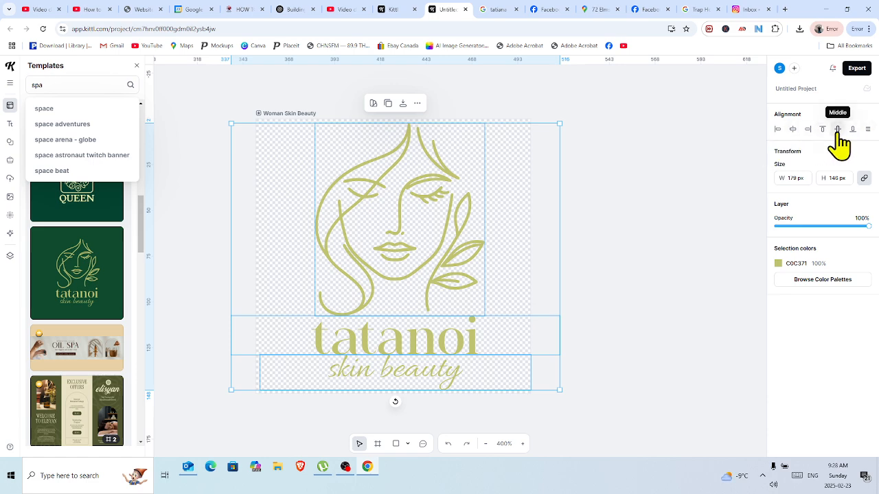
pyautogui.click(793, 130)
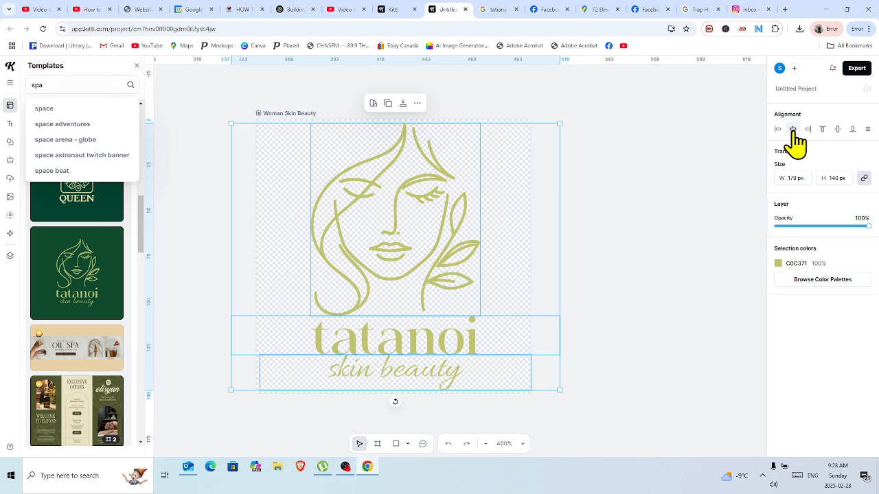
pyautogui.click(678, 186)
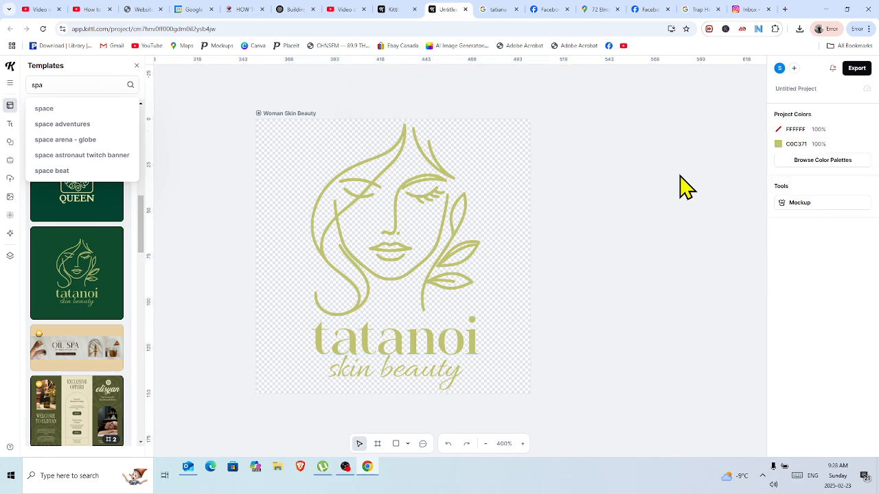
# - Center the face illustration, the "tatanoi" text and the "skin beauty" text horizontally on the artboard, one at a time
pyautogui.click(418, 182)
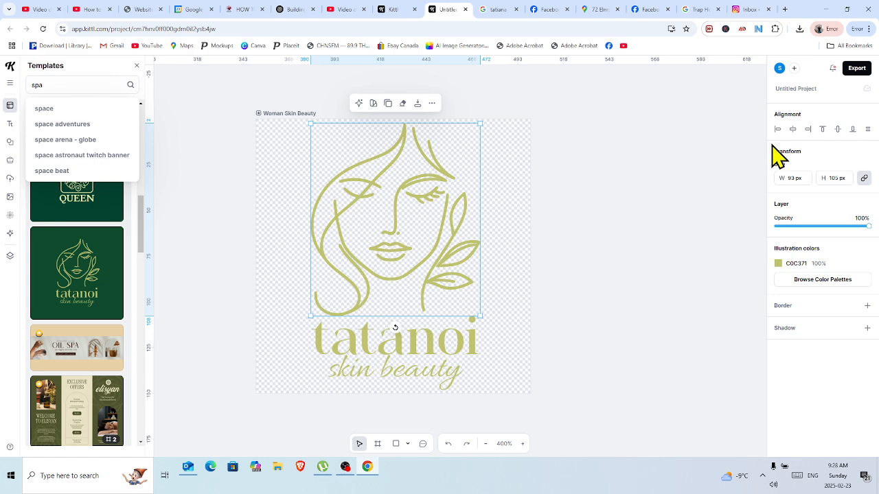
pyautogui.click(793, 130)
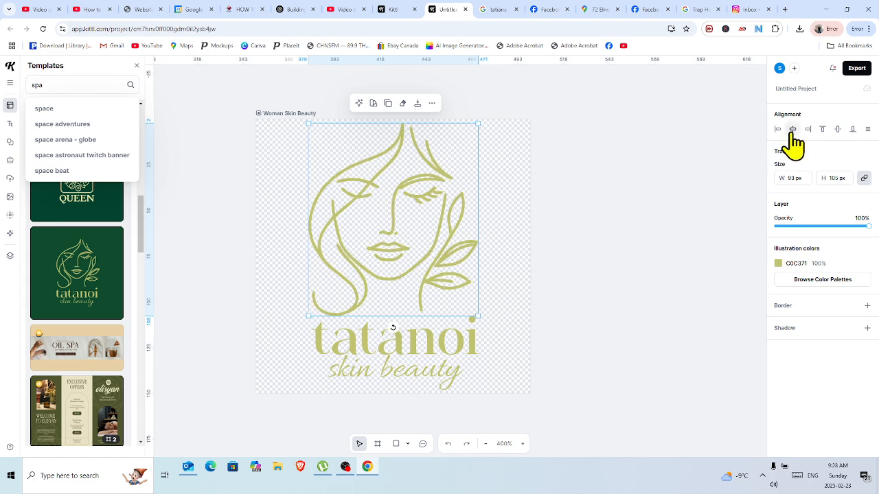
pyautogui.click(409, 336)
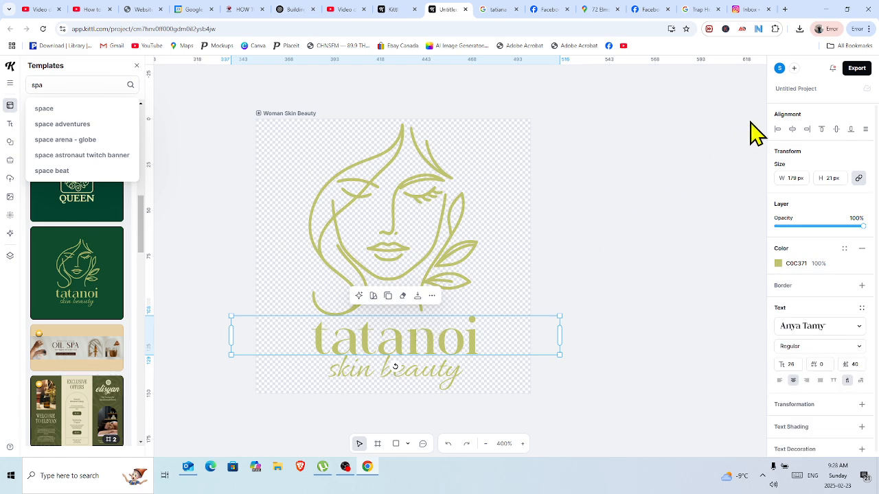
pyautogui.click(793, 130)
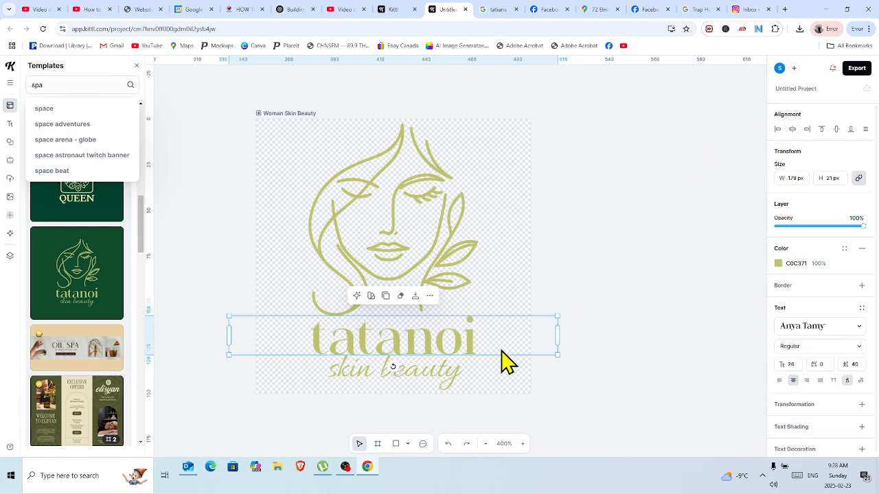
pyautogui.click(443, 371)
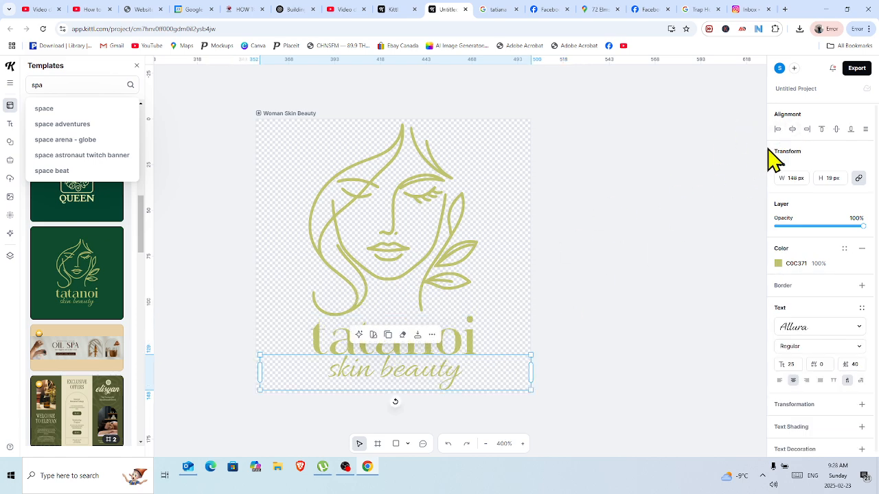
pyautogui.click(793, 130)
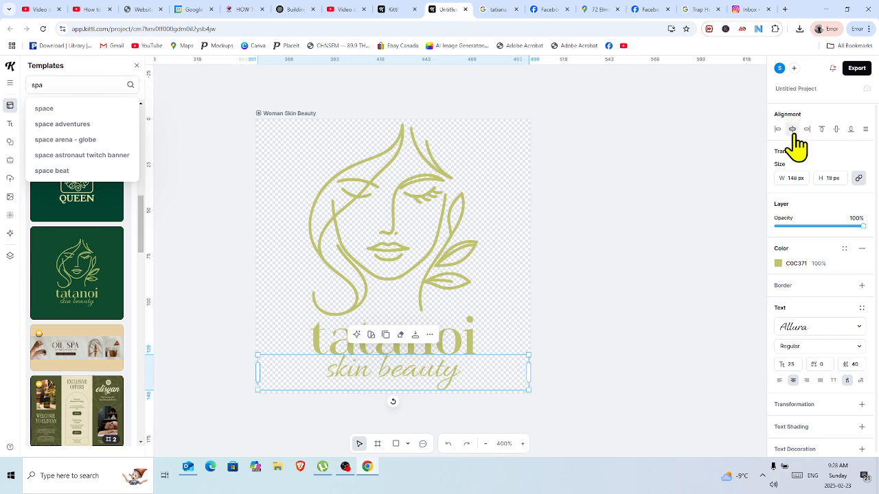
pyautogui.click(616, 196)
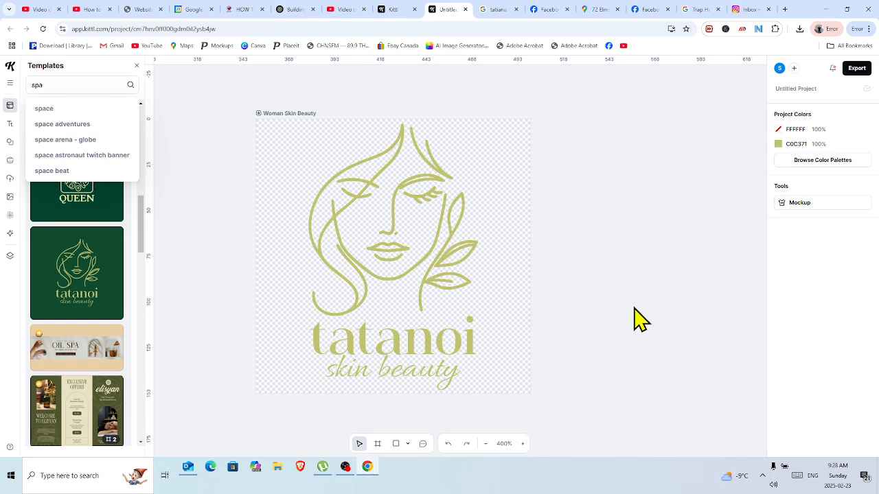
# - Replace the main logo text "tatanoi" with "Tatiana"
pyautogui.click(416, 341)
pyautogui.click(486, 349)
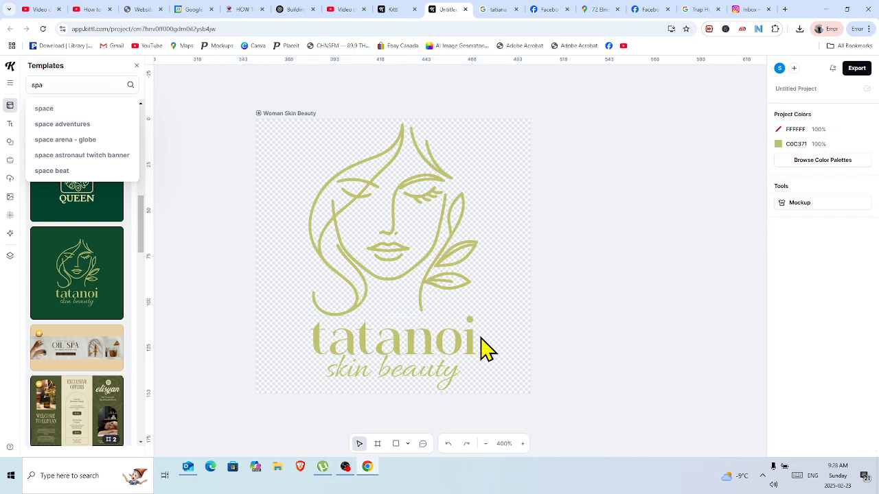
pyautogui.doubleClick(470, 337)
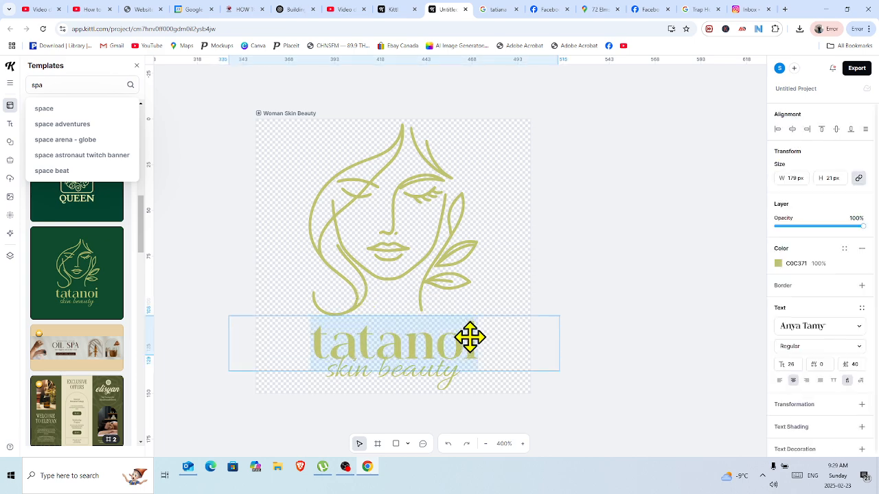
pyautogui.write('Tat')
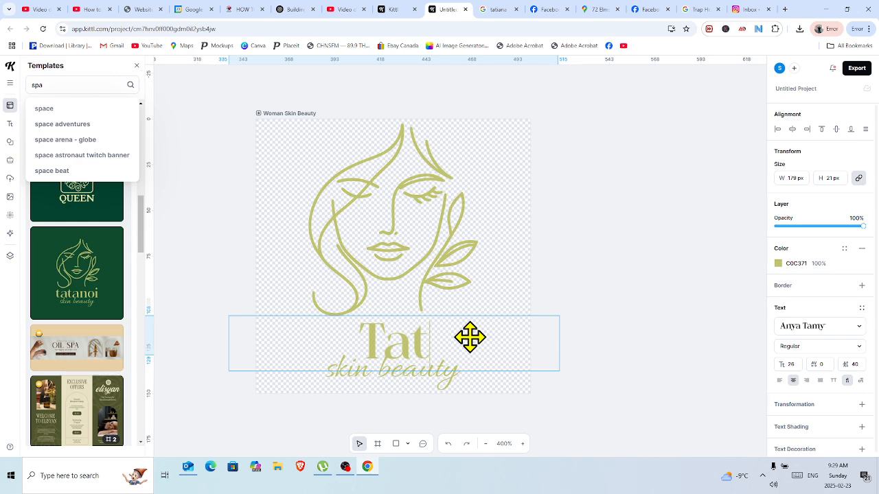
pyautogui.write('iana')
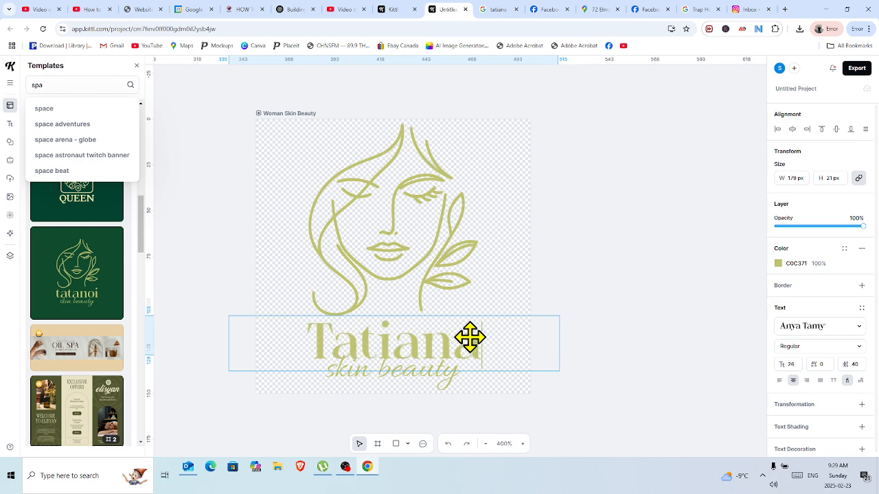
pyautogui.press('Escape')
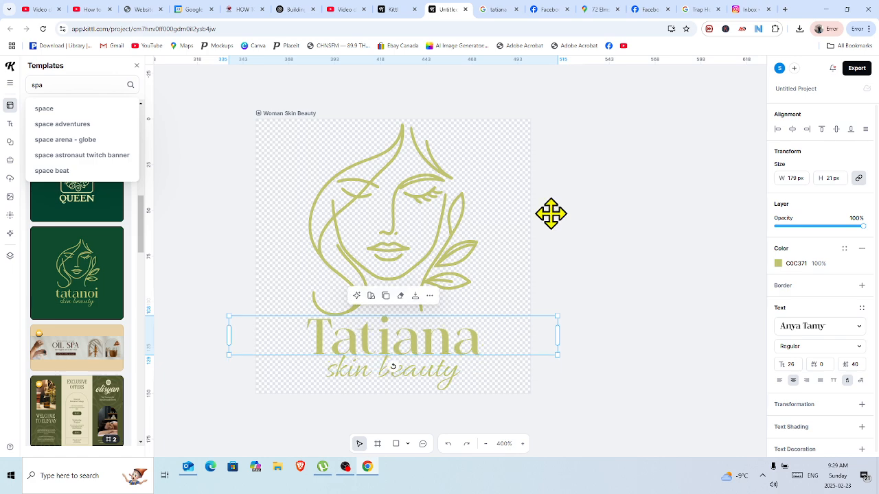
pyautogui.click(594, 280)
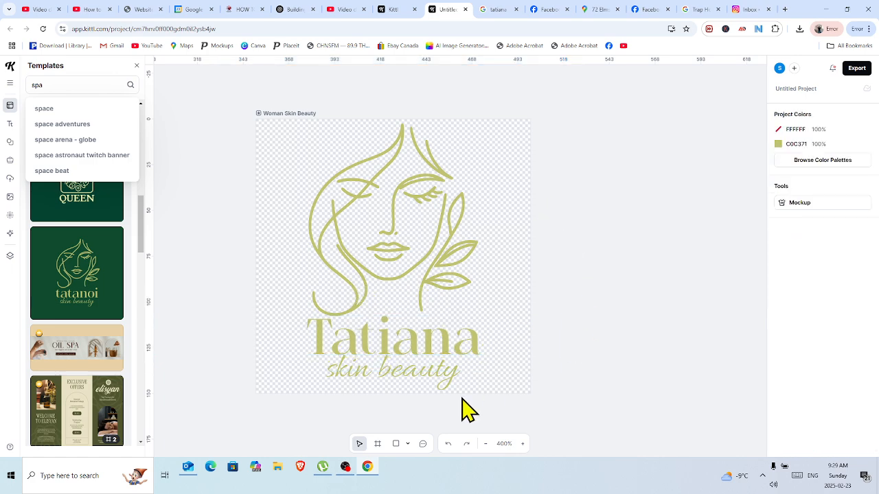
# - Replace the script tagline "skin beauty" below the main text with "Nail Salon"
pyautogui.click(437, 376)
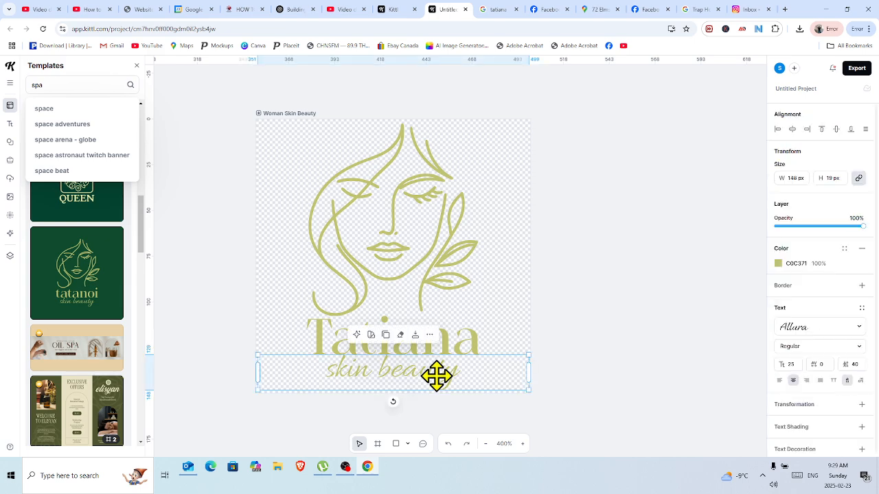
pyautogui.doubleClick(437, 375)
pyautogui.moveTo(464, 390); pyautogui.dragTo(297, 394)
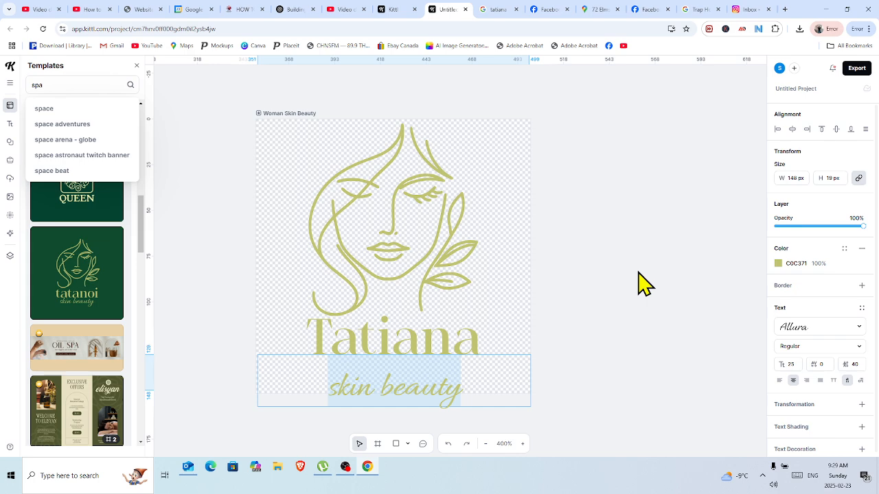
pyautogui.write('Nail')
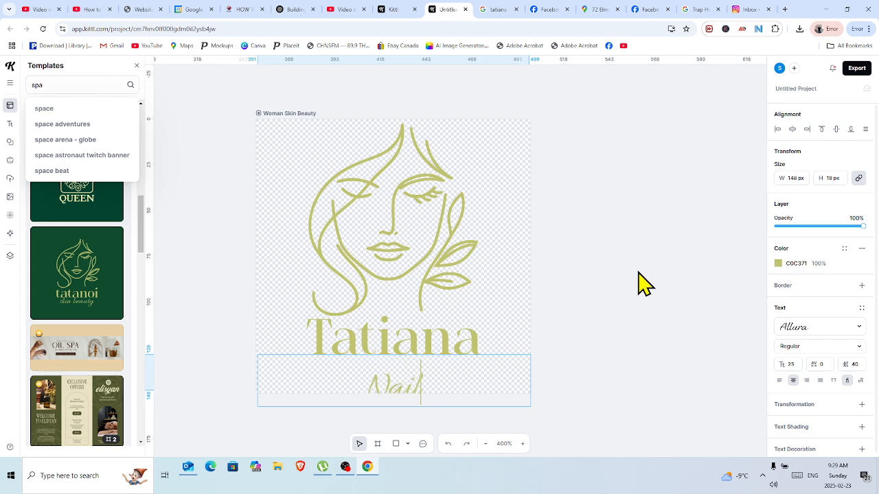
pyautogui.write(' Salon')
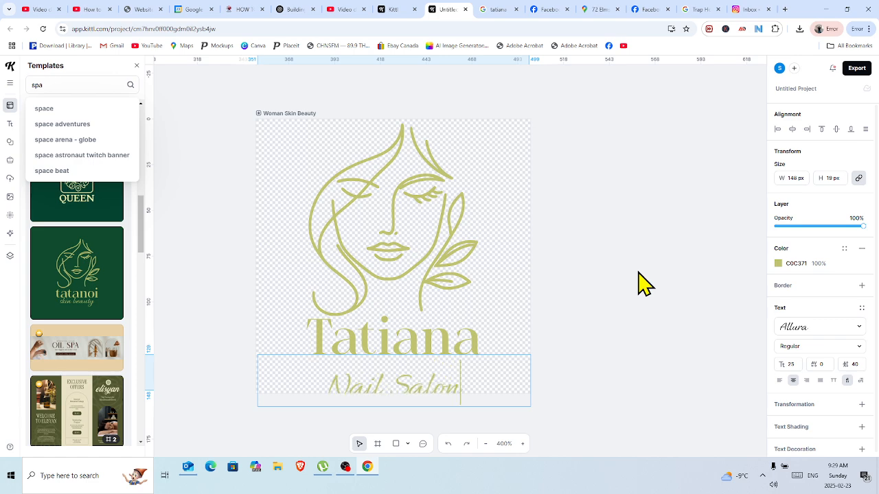
pyautogui.click(629, 224)
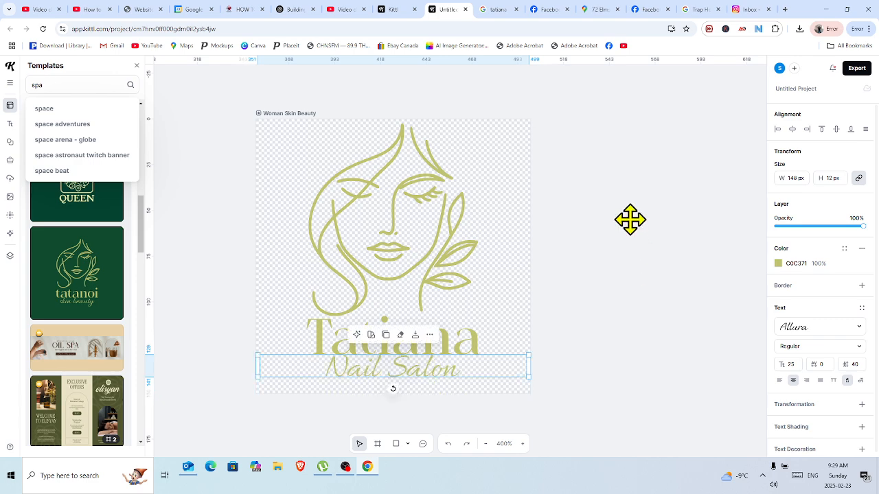
pyautogui.click(606, 304)
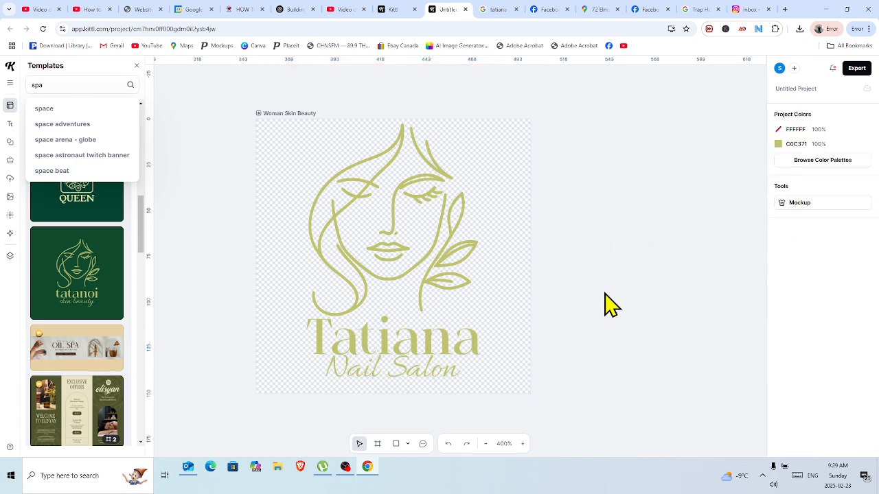
# - Move the "Nail Salon" tagline slightly down from the main text and center it horizontally on the artboard
pyautogui.click(434, 372)
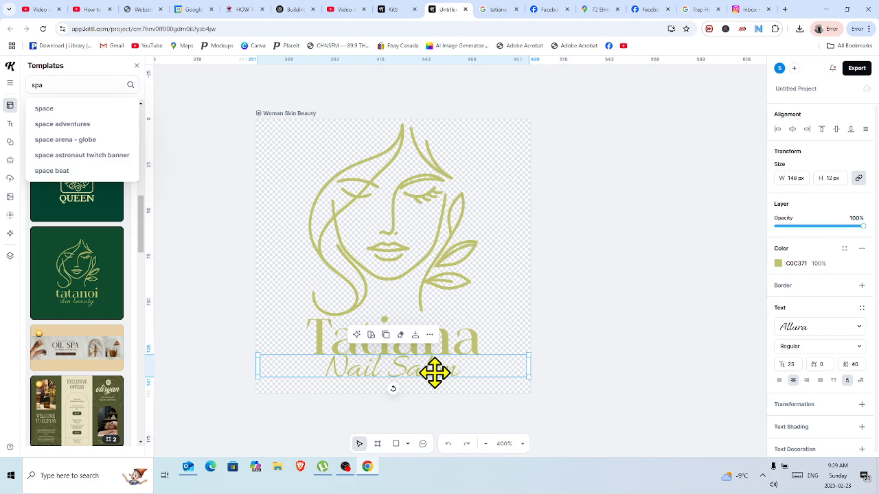
pyautogui.press('Down')
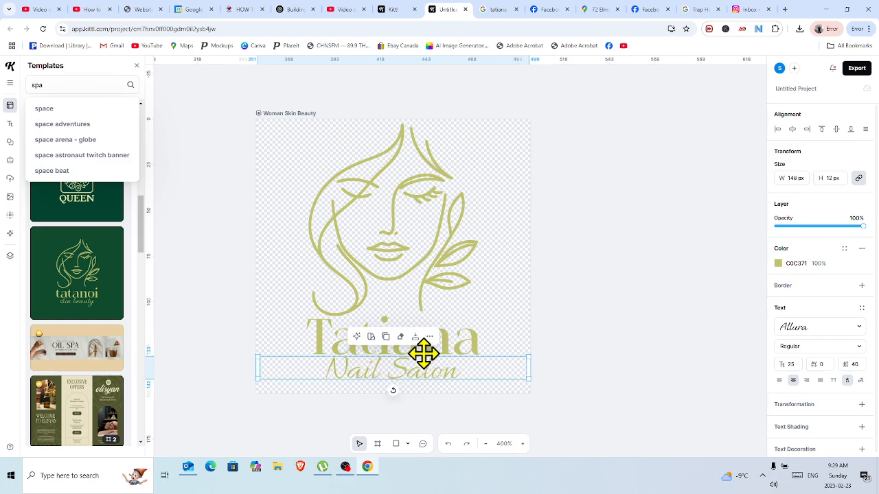
pyautogui.moveTo(417, 373)
pyautogui.mouseDown()
pyautogui.moveTo(394, 366)
pyautogui.moveTo(432, 396)
pyautogui.moveTo(442, 372)
pyautogui.moveTo(422, 374)
pyautogui.mouseUp()
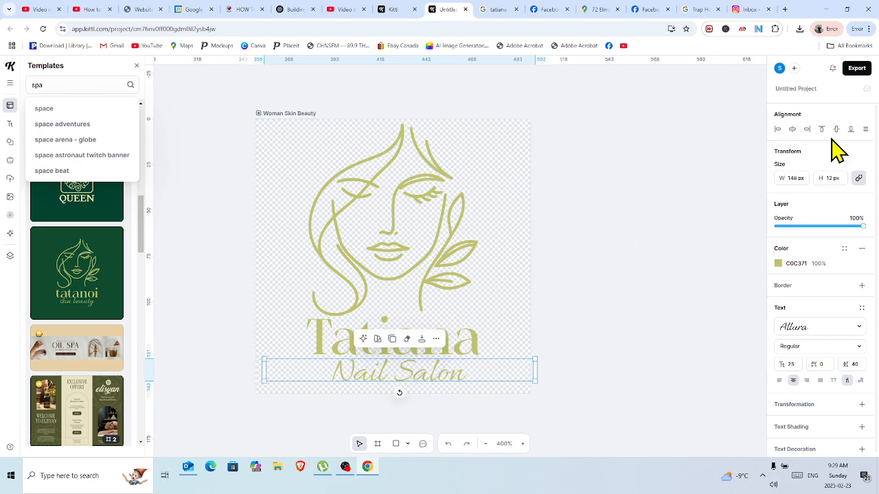
pyautogui.click(794, 130)
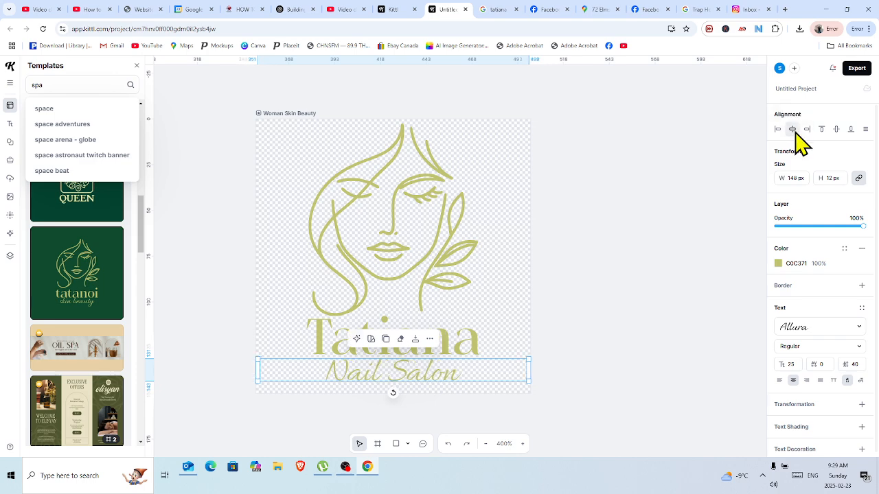
pyautogui.click(676, 309)
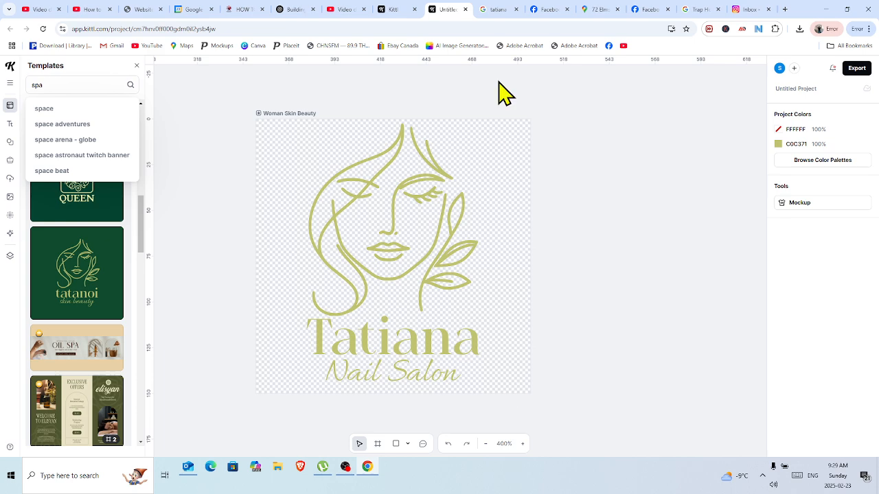
# - Examine the color options of the face illustration and the typeface choices for the "Tatiana" text
pyautogui.click(456, 231)
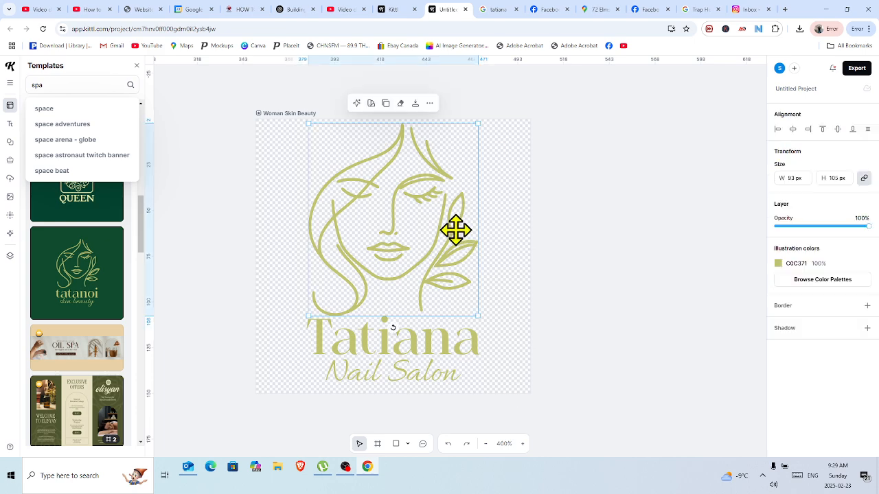
pyautogui.click(779, 266)
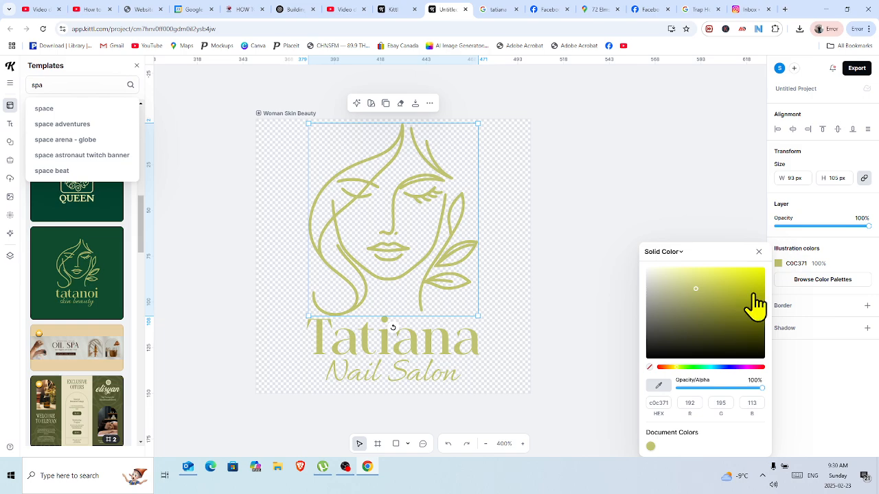
pyautogui.click(758, 252)
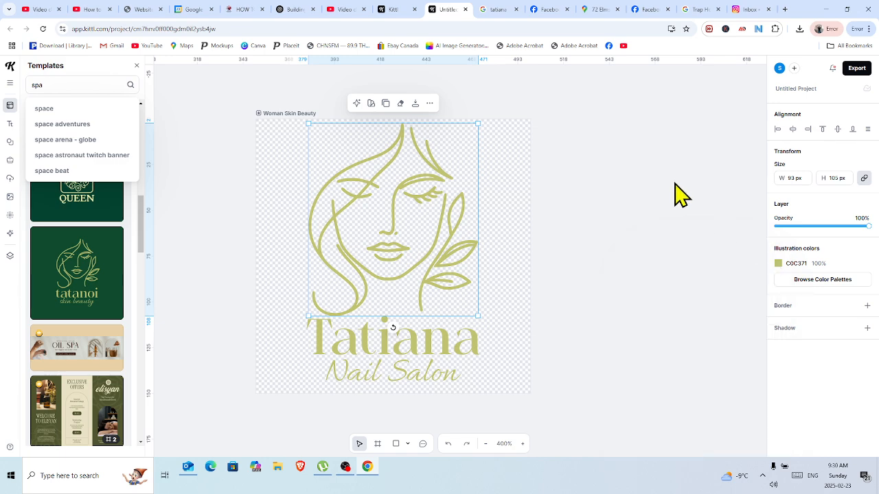
pyautogui.click(432, 345)
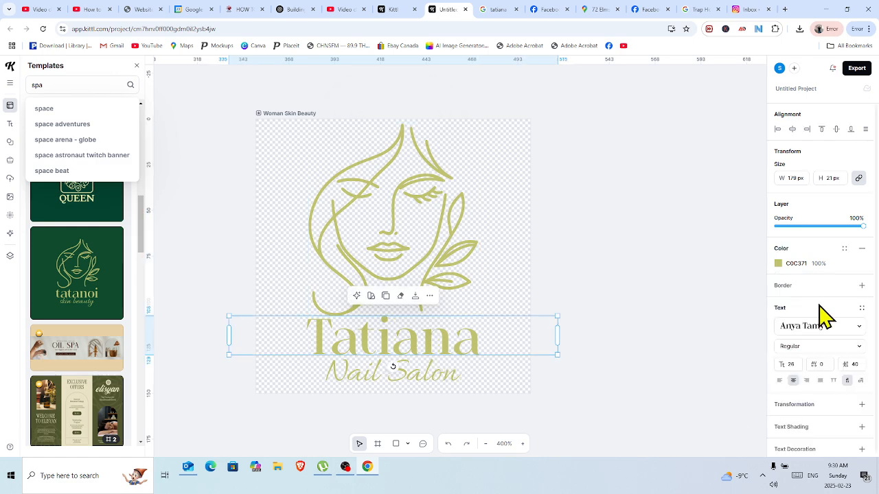
pyautogui.click(859, 336)
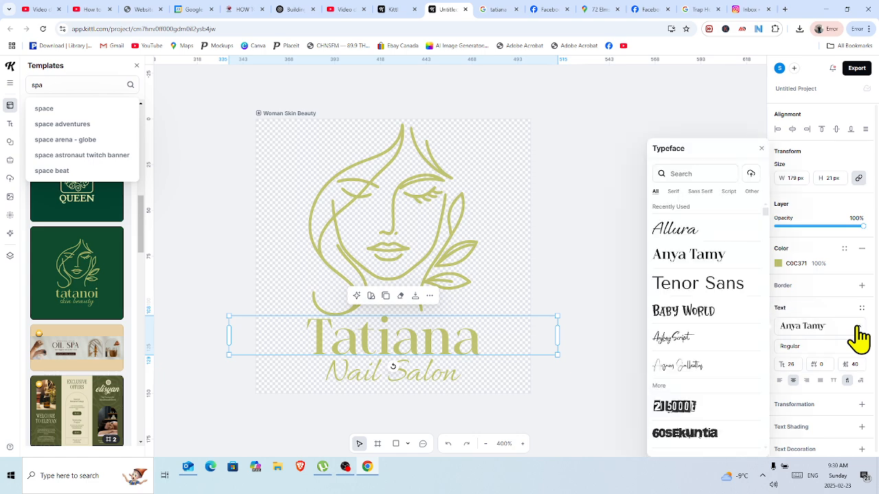
pyautogui.click(761, 150)
pyautogui.click(649, 186)
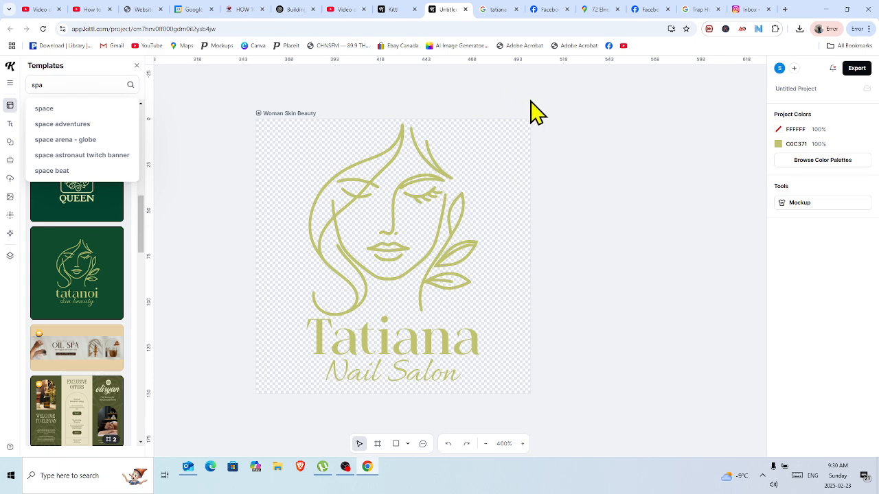
# - Crop the "Woman Skin Beauty" artboard tightly around the logo on all four sides, to 97 × 144 px
pyautogui.click(260, 114)
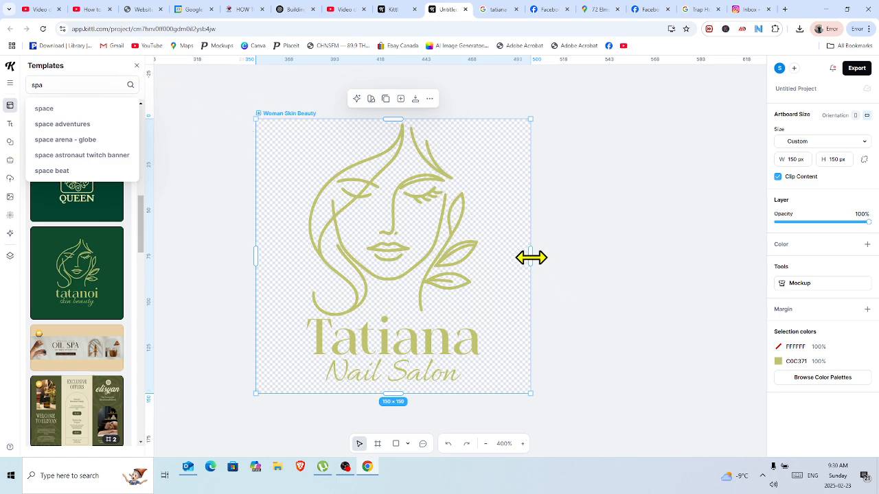
pyautogui.moveTo(531, 257); pyautogui.dragTo(482, 266)
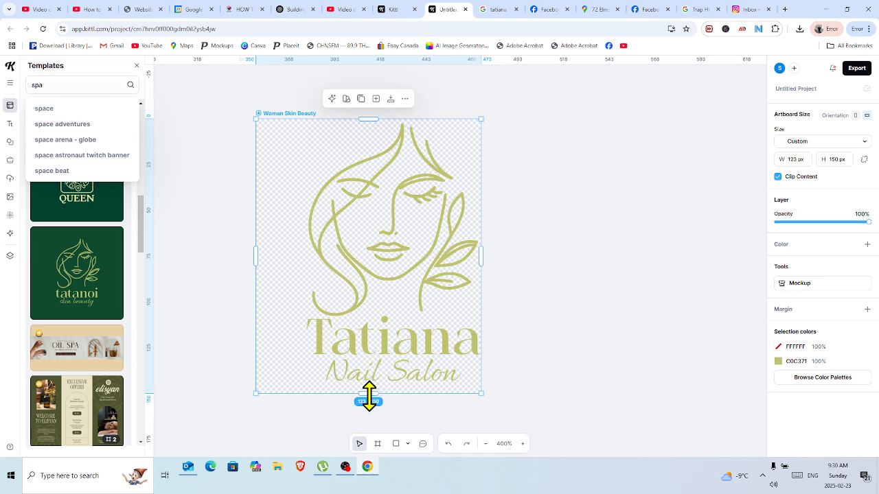
pyautogui.moveTo(368, 396); pyautogui.dragTo(364, 384)
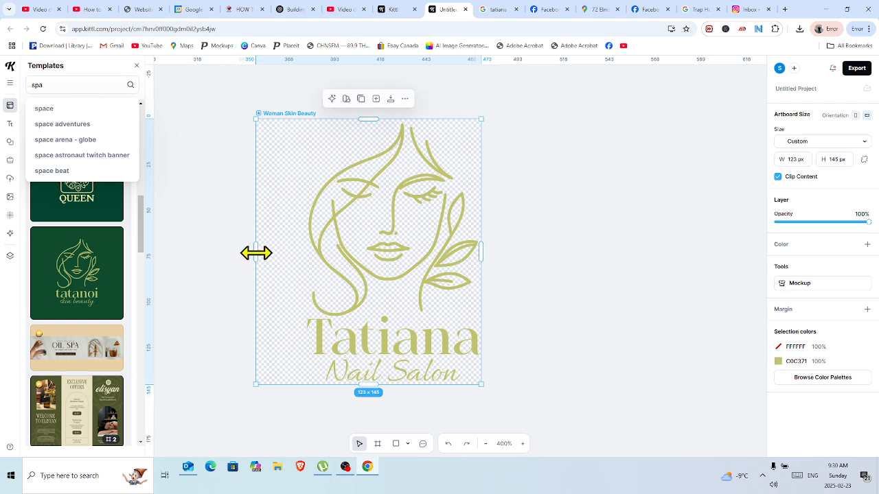
pyautogui.moveTo(256, 253); pyautogui.dragTo(304, 262)
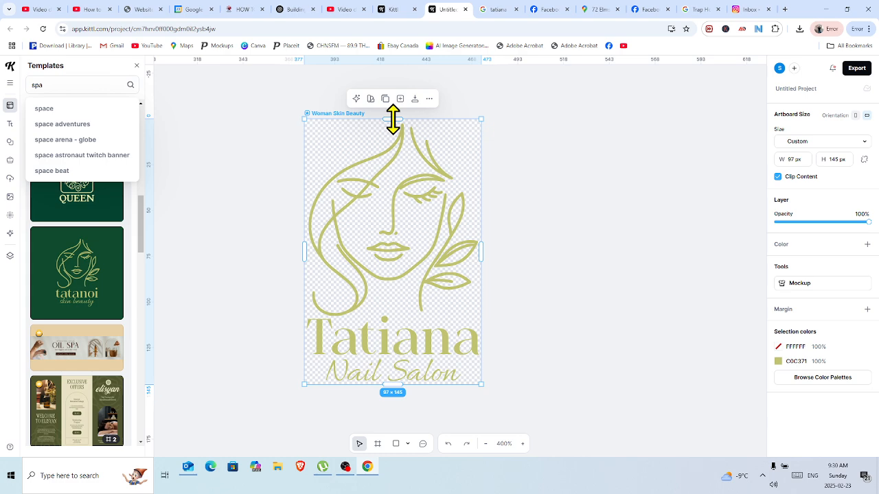
pyautogui.moveTo(391, 119); pyautogui.dragTo(391, 121)
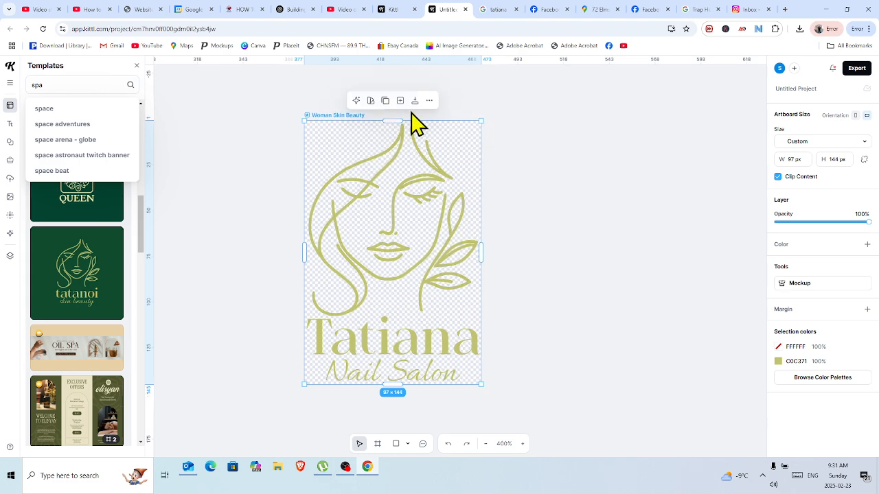
pyautogui.click(559, 132)
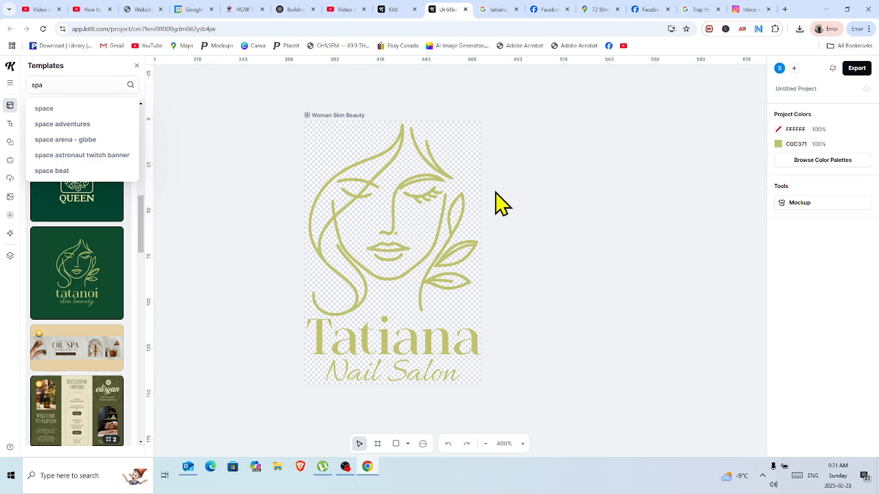
# - Open the replacement options for the face illustration in the elements library
pyautogui.click(398, 199)
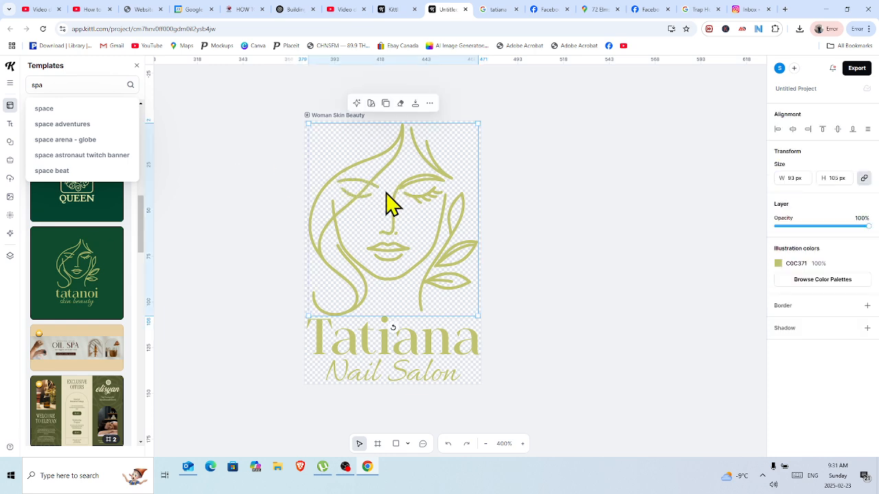
pyautogui.rightClick(391, 192)
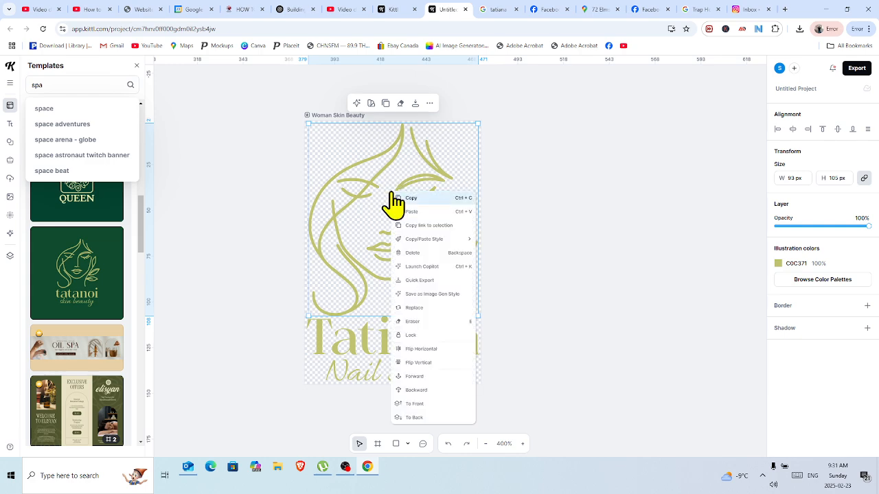
pyautogui.click(442, 313)
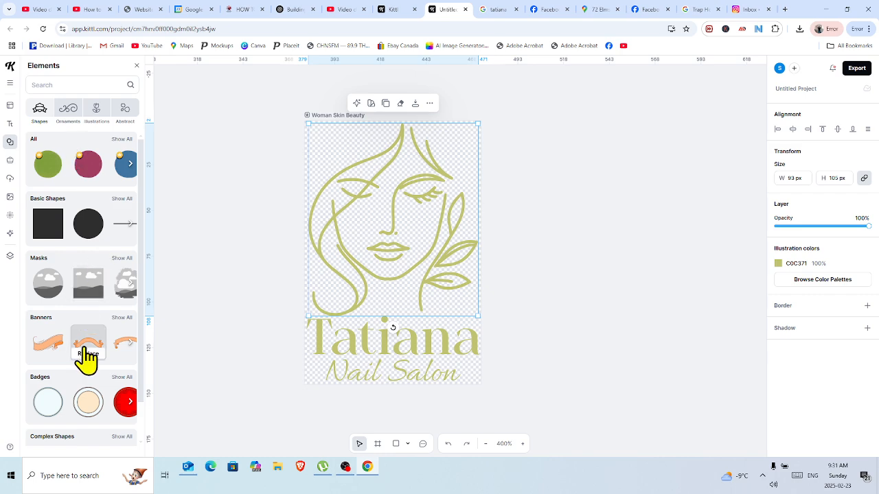
pyautogui.click(10, 142)
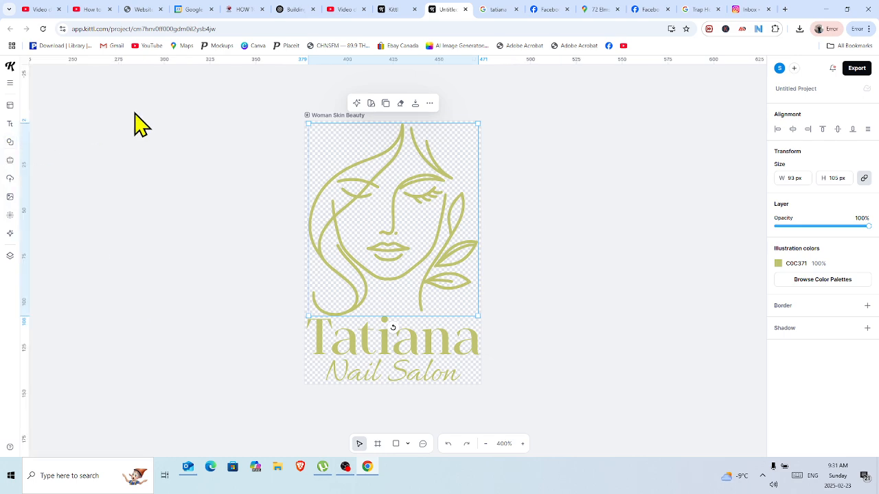
pyautogui.click(11, 144)
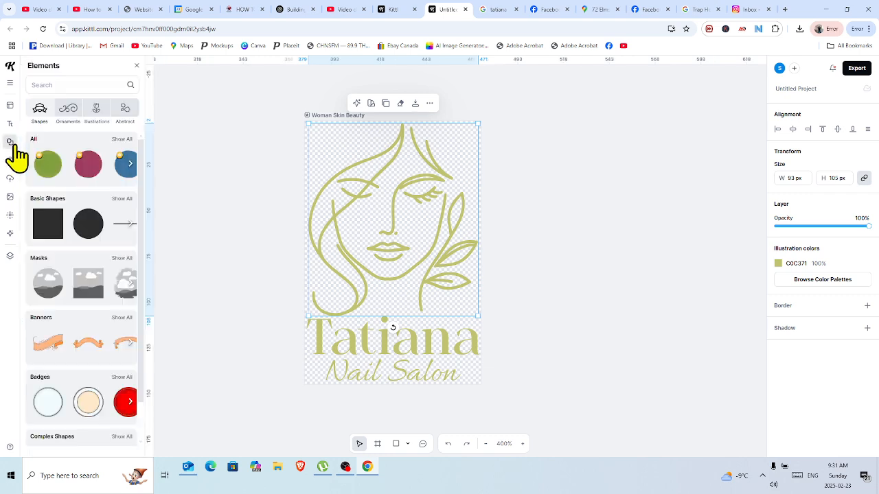
# - Search the elements library for "beuty salon", browse the illustrations, and view the photo library before deselecting the face illustration
pyautogui.click(57, 86)
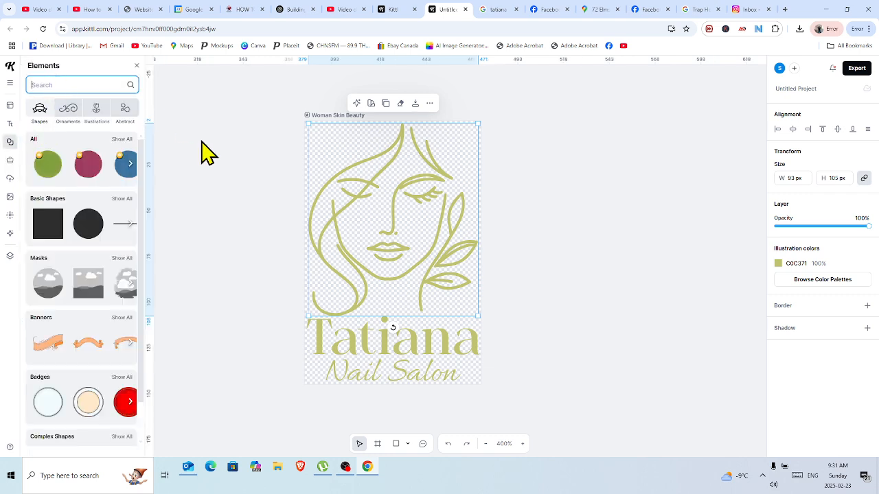
pyautogui.write('beuty')
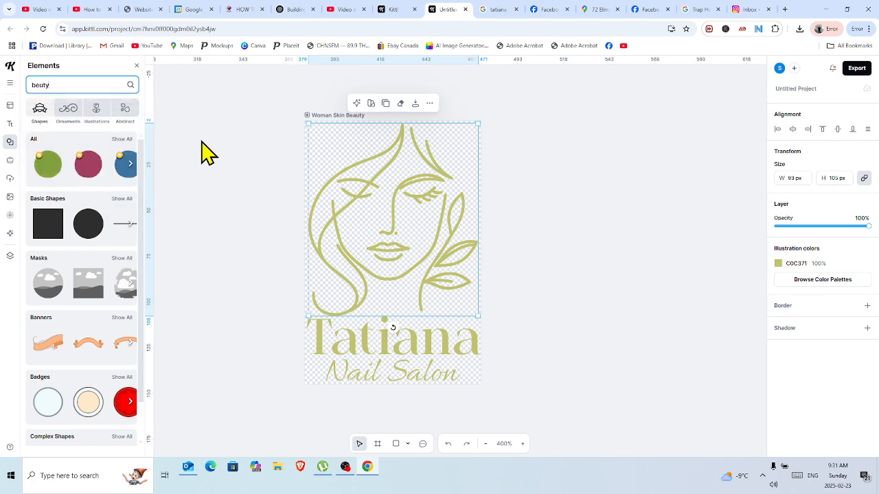
pyautogui.press('Return')
pyautogui.write('salon')
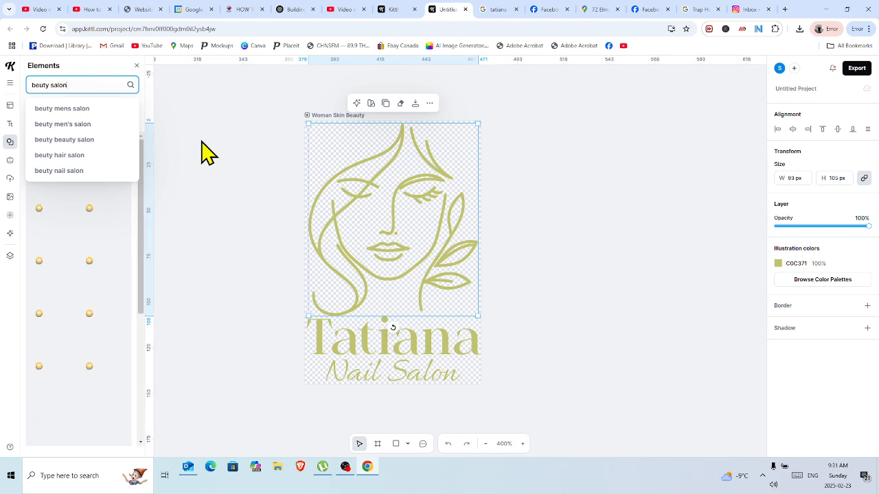
pyautogui.press('Return')
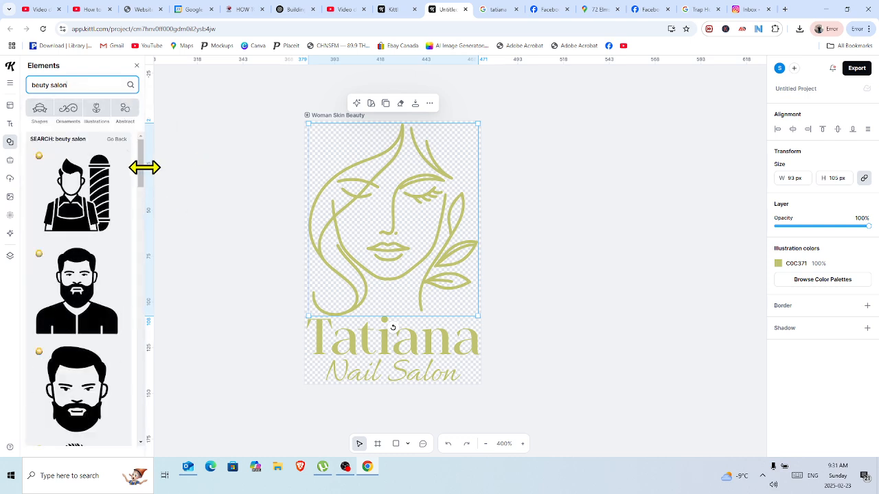
pyautogui.moveTo(141, 165)
pyautogui.mouseDown()
pyautogui.moveTo(163, 473)
pyautogui.moveTo(165, 288)
pyautogui.moveTo(140, 182)
pyautogui.mouseUp()
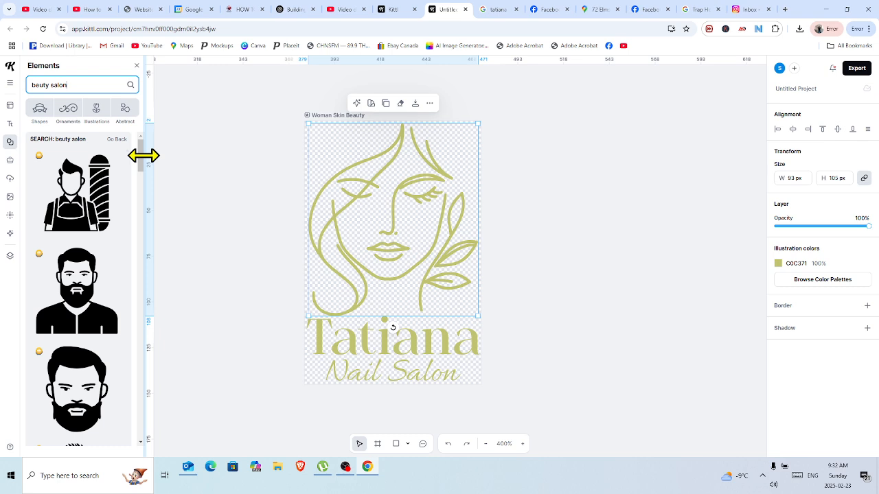
pyautogui.click(9, 198)
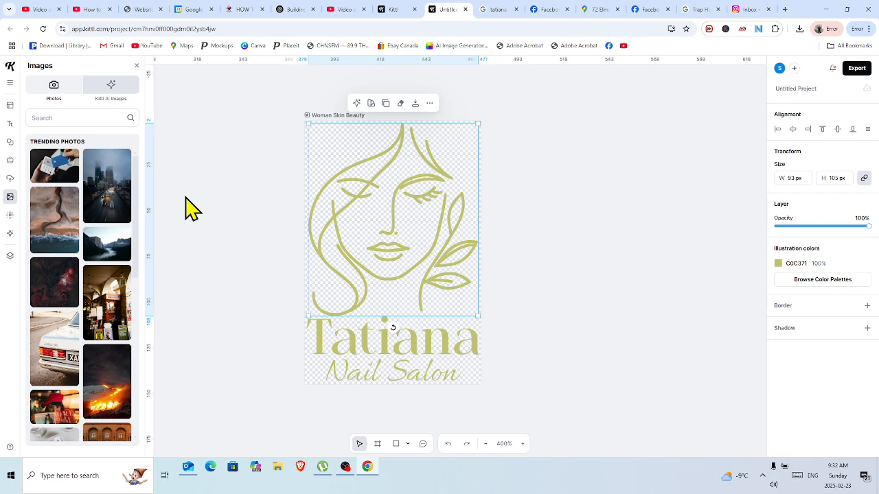
pyautogui.click(613, 102)
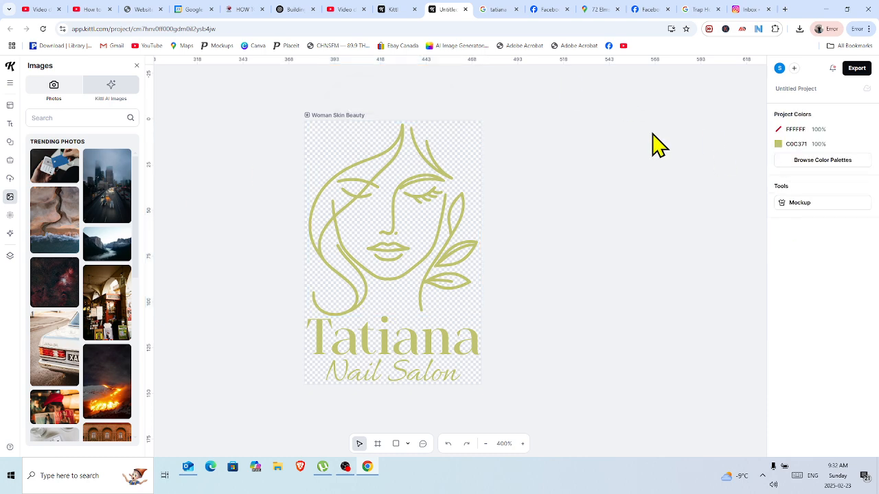
pyautogui.click(860, 72)
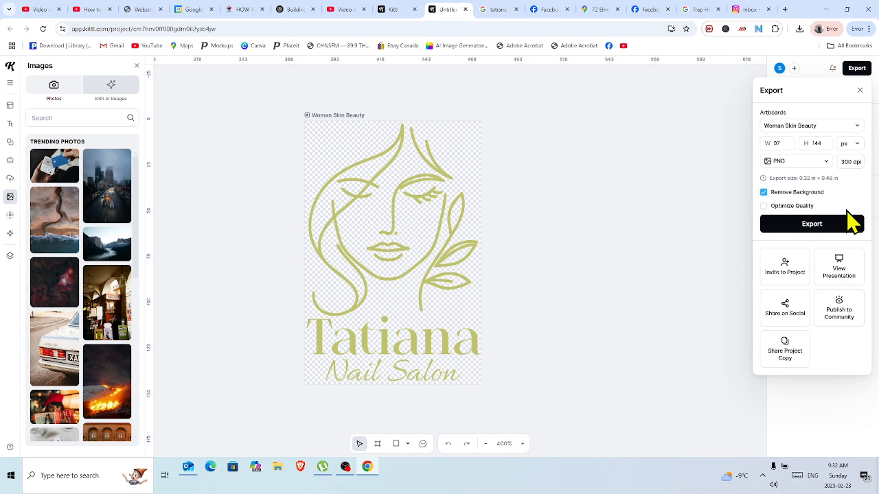
pyautogui.click(821, 233)
pyautogui.click(860, 90)
# - Rename the project "tatiana Salon" and export the 97 × 144 px artboard as a 300 dpi PNG with the background removed
pyautogui.click(826, 88)
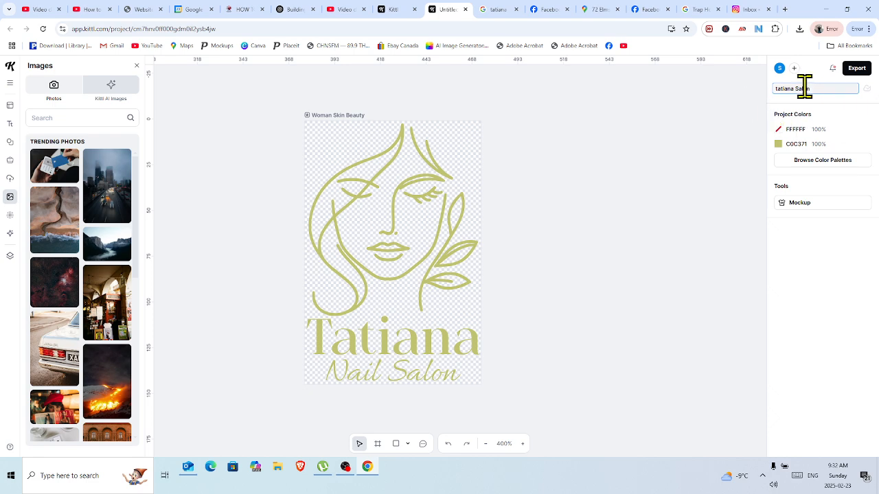
pyautogui.click(856, 69)
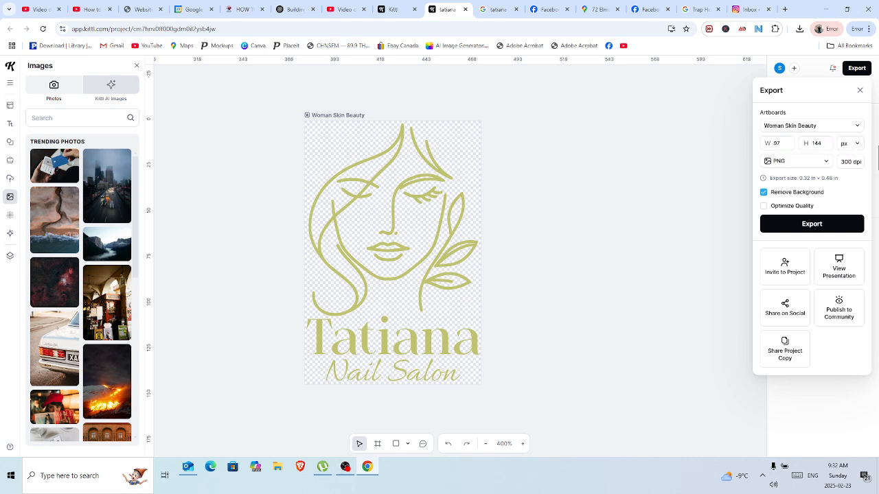
pyautogui.click(805, 227)
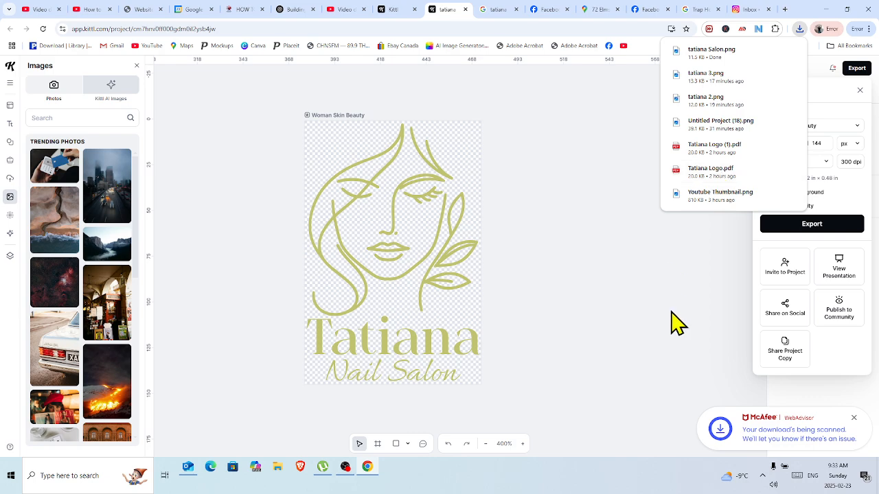
pyautogui.click(373, 470)
pyautogui.click(372, 473)
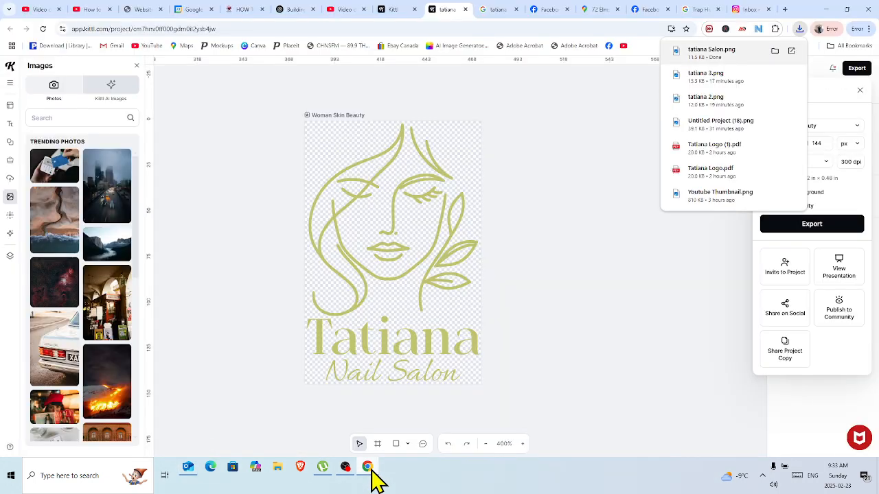
pyautogui.click(345, 473)
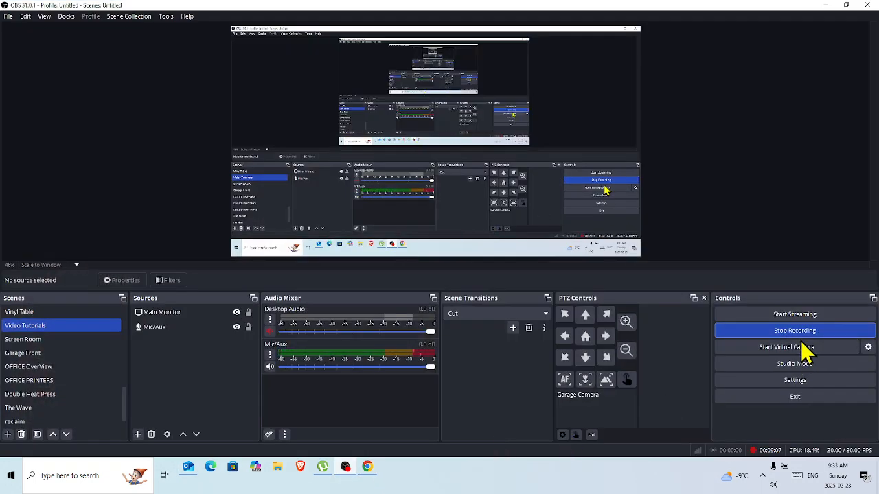